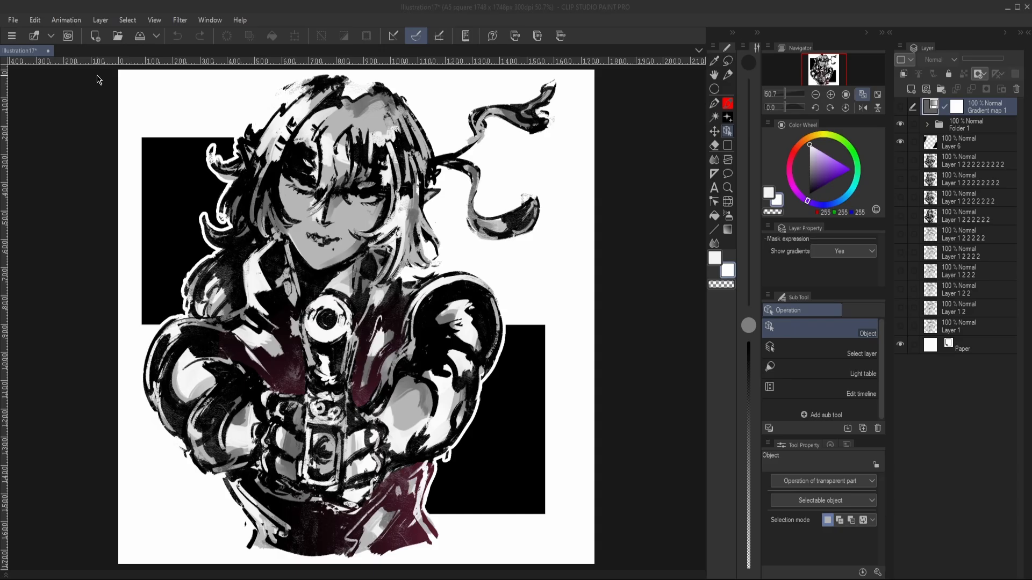
Step: Add a gradient map correction layer with the black-to-white gradient above the existing layers and turn its visibility on
click(97, 21)
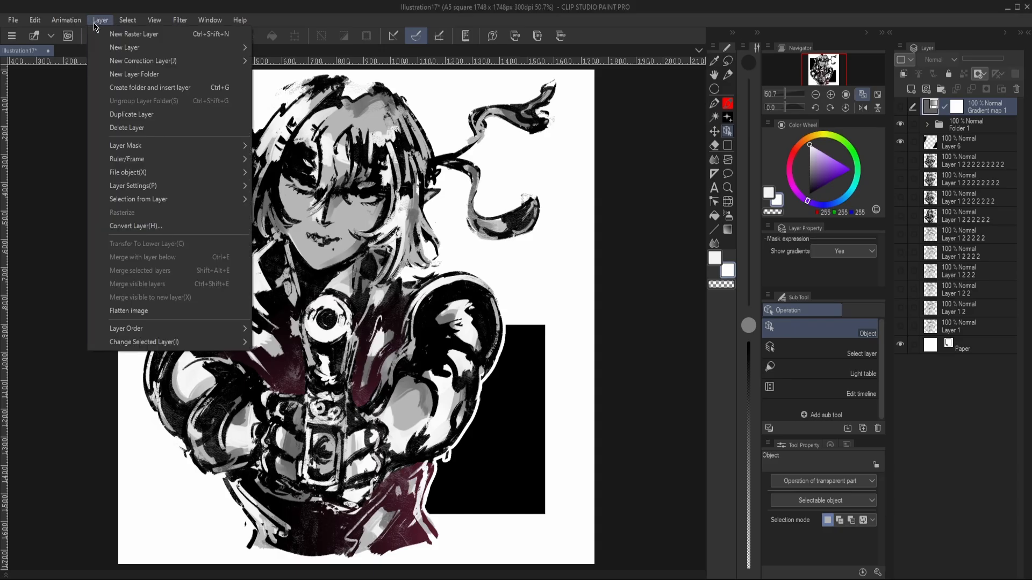
mouse_move(172, 61)
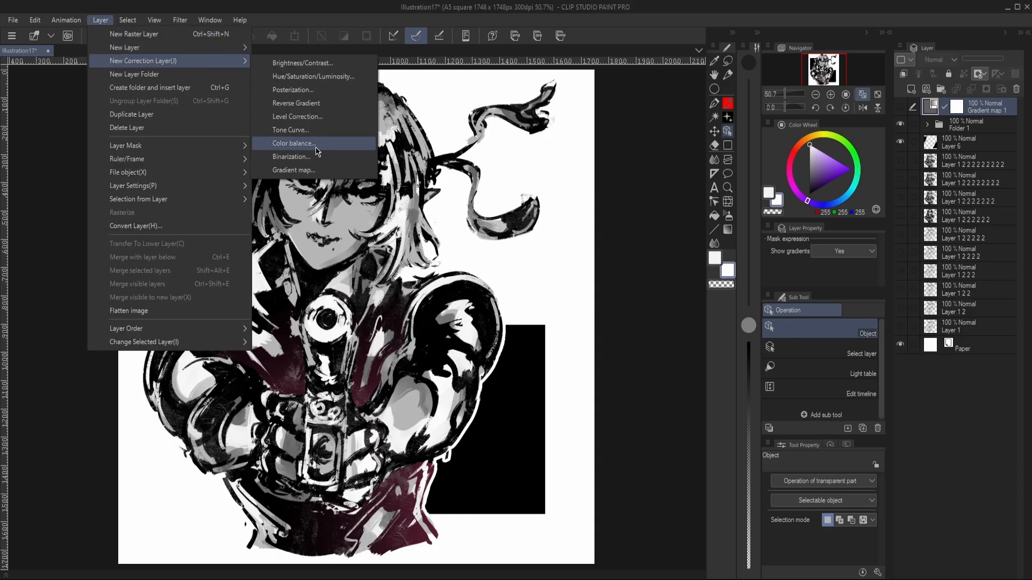
click(315, 167)
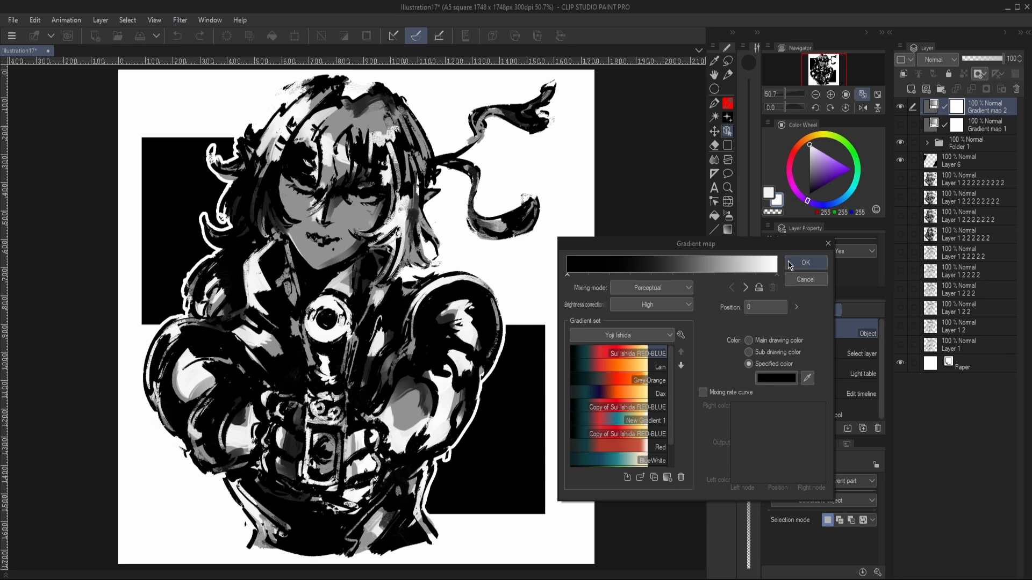
click(804, 262)
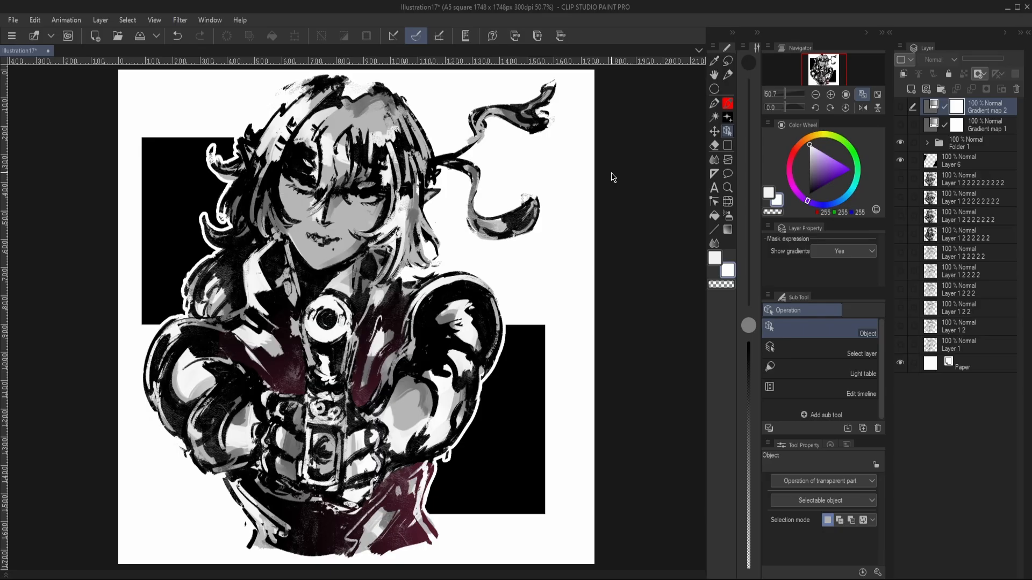
click(901, 107)
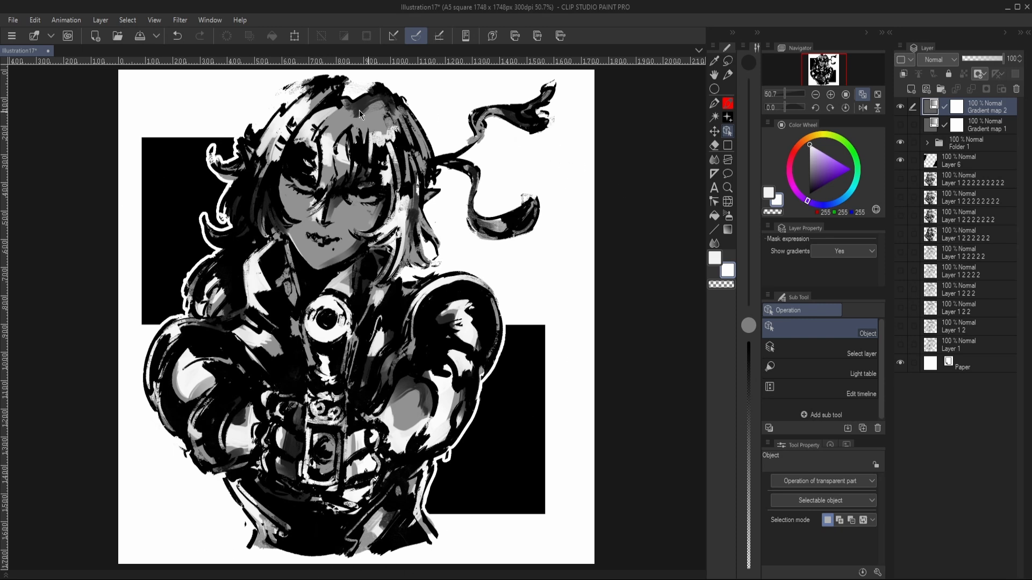
Step: Apply the Sui Ishida RED-BLUE preset to the Gradient map 2 layer, keeping the artwork in view beside its settings
double_click(926, 109)
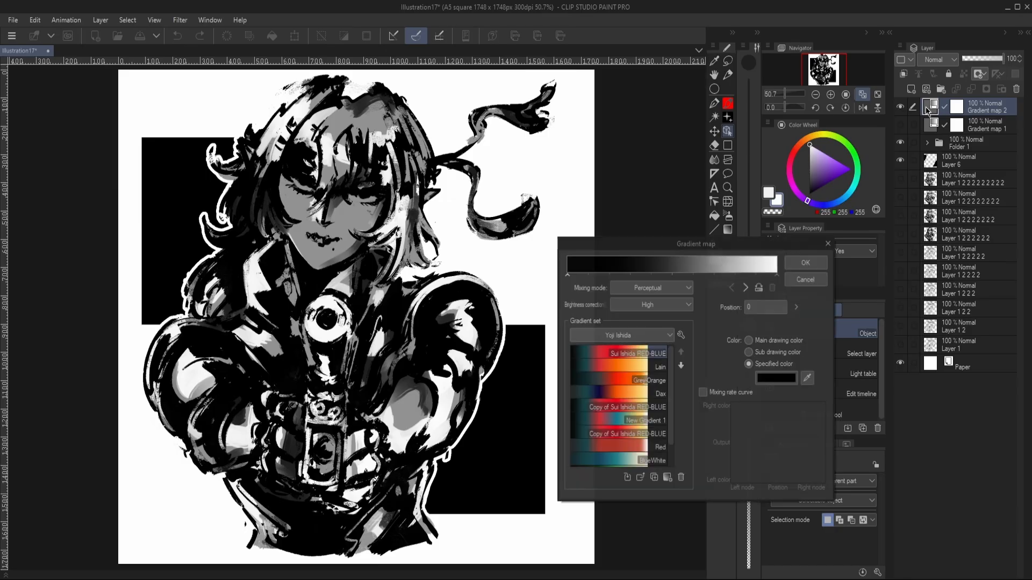
drag(747, 245, 734, 128)
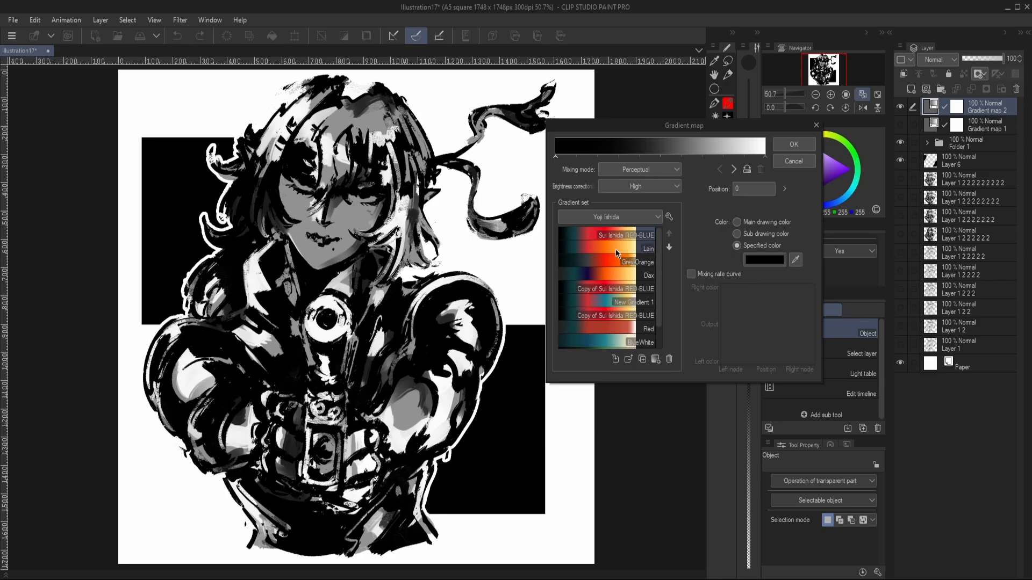
click(654, 239)
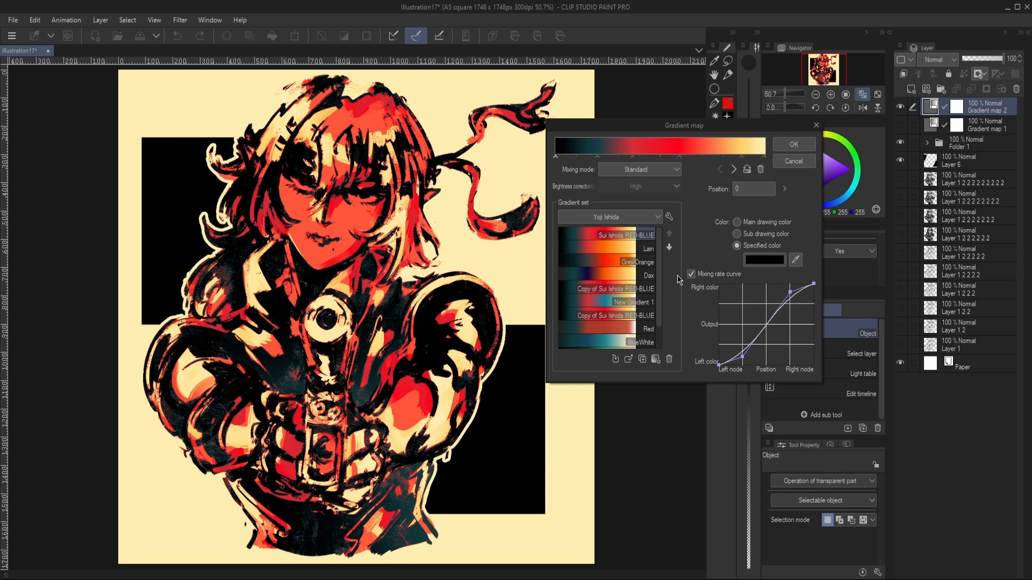
drag(660, 130, 604, 145)
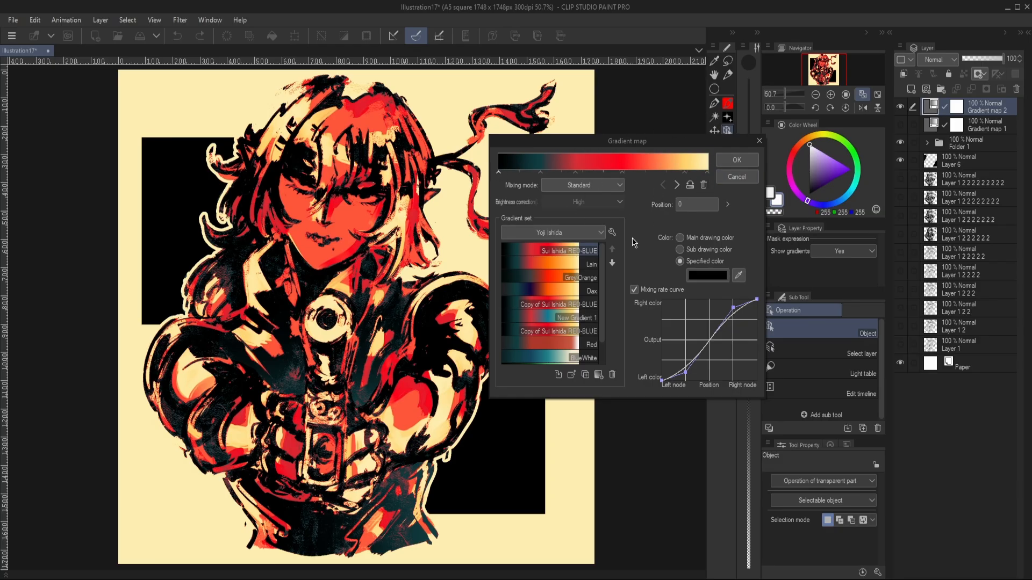
Step: Try the Linear (Photoshop compatible), Perceptual (Photoshop compatible) and Perceptual mixing modes, and return the gradient to Standard
click(595, 188)
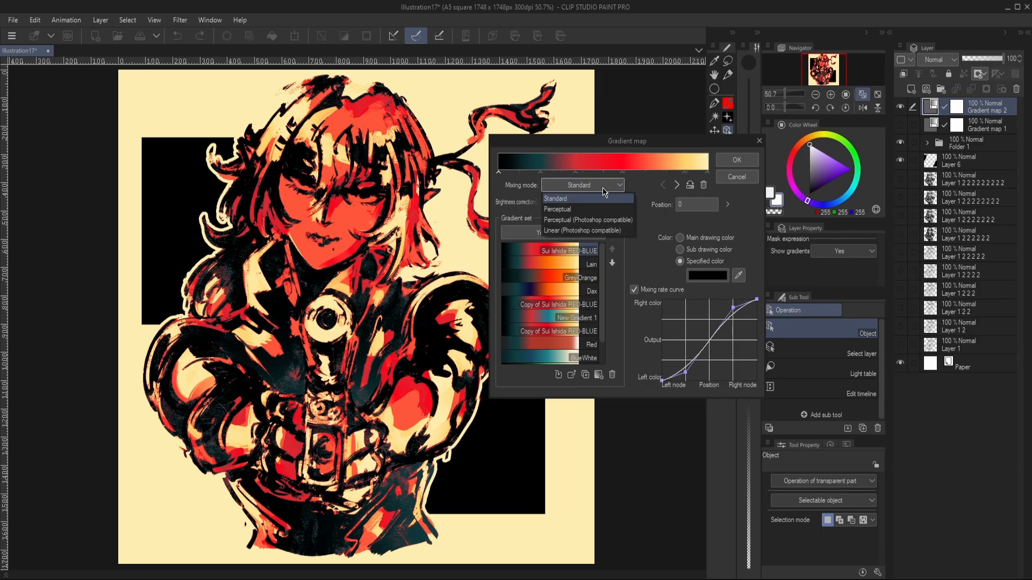
click(615, 231)
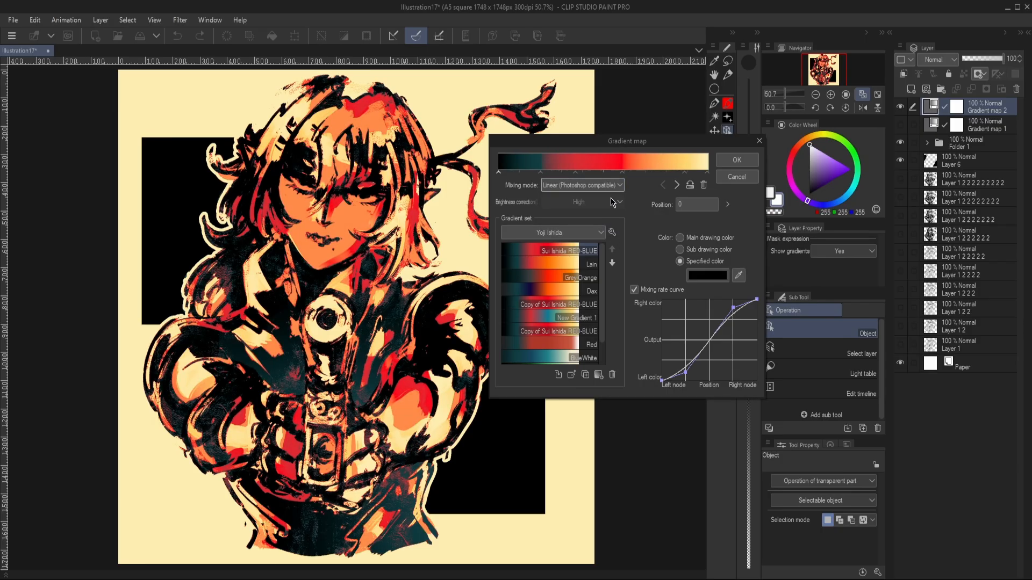
click(613, 186)
click(614, 221)
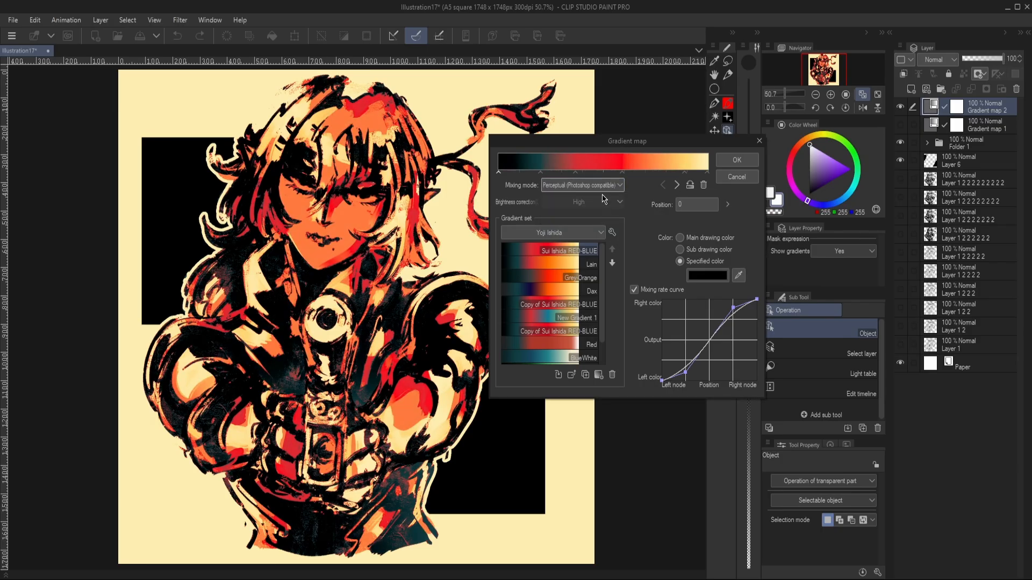
click(604, 186)
click(613, 209)
click(615, 188)
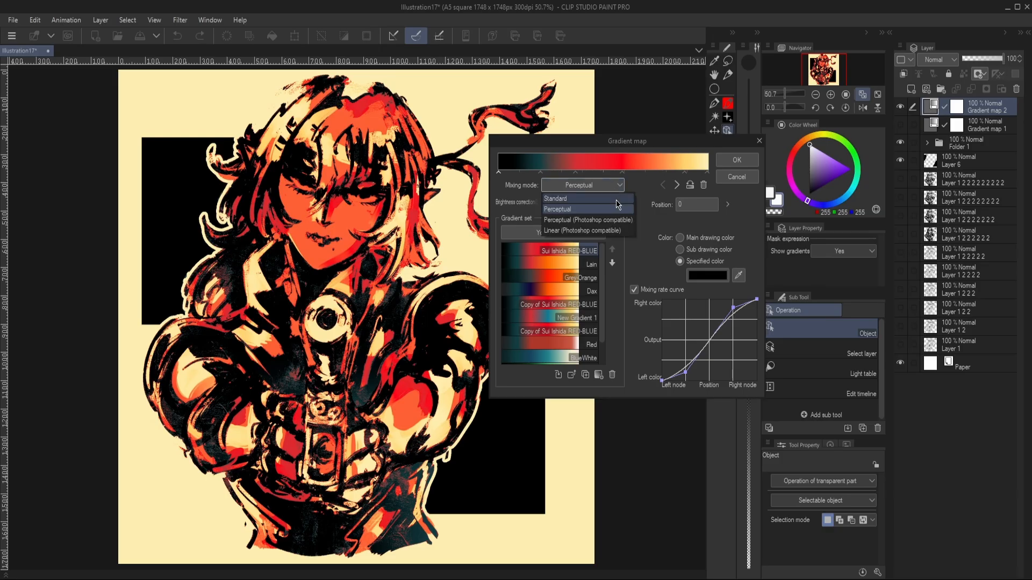
click(617, 199)
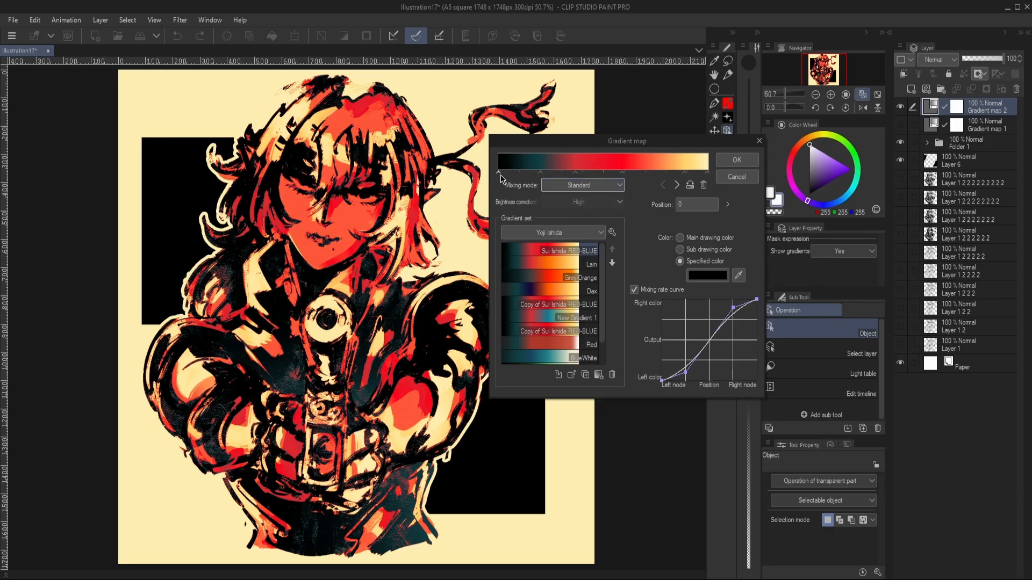
Step: Reverse the gradient's direction to compare the effect, and flip it back to its original order
click(690, 186)
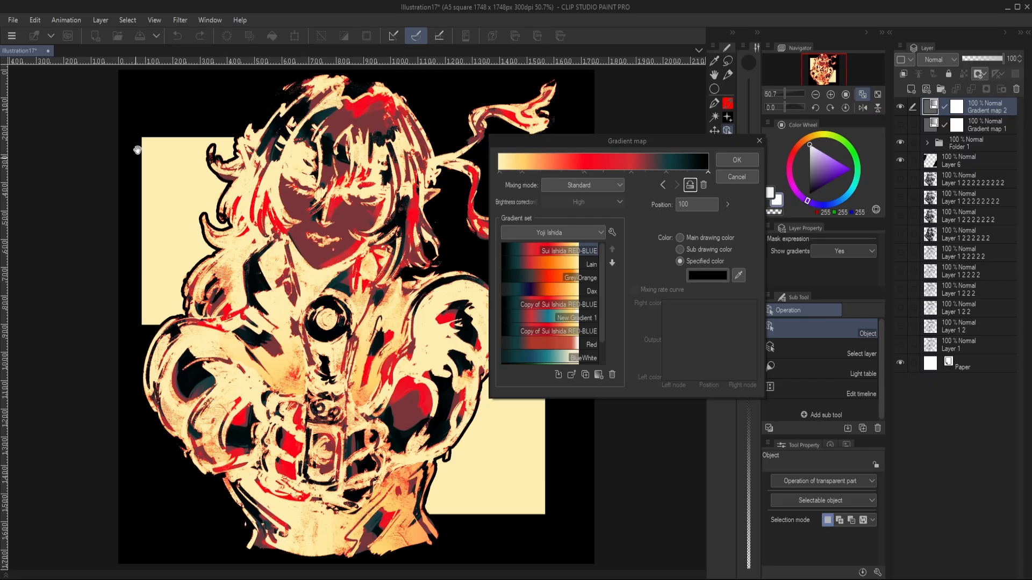
click(691, 186)
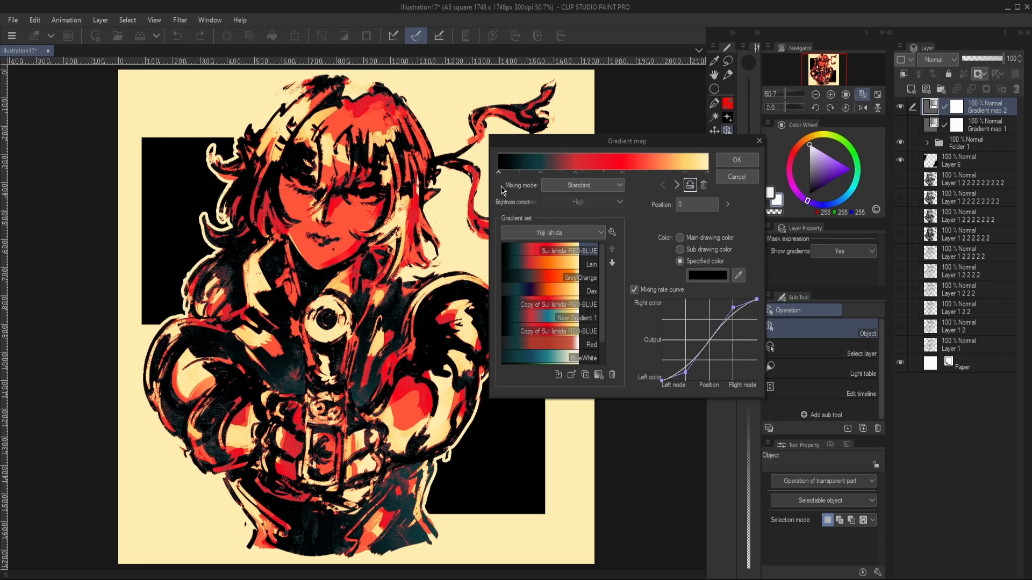
Step: Change the color of the gradient's end node at position 100 to white
click(707, 173)
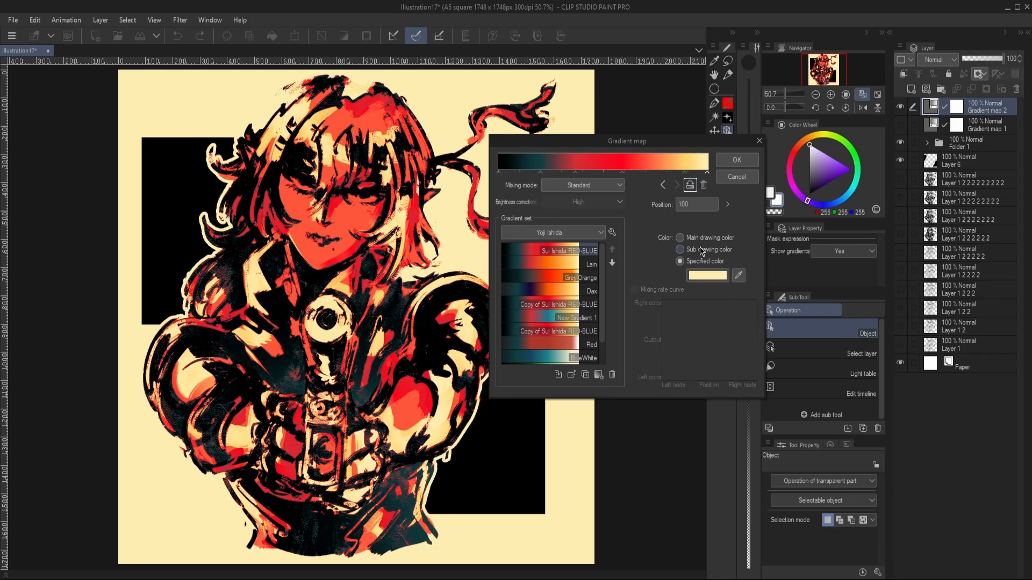
click(707, 276)
drag(701, 381, 700, 367)
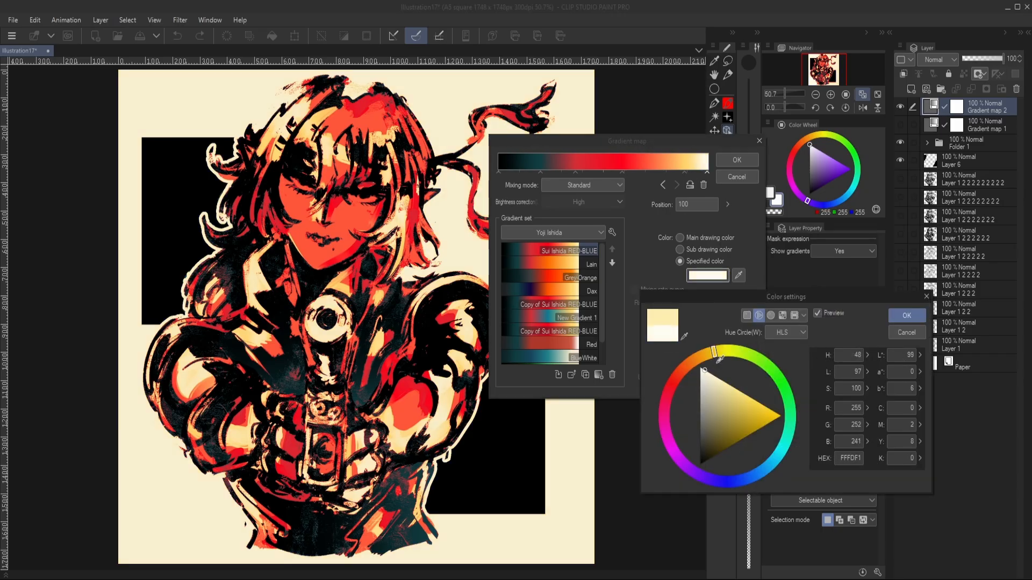
click(907, 315)
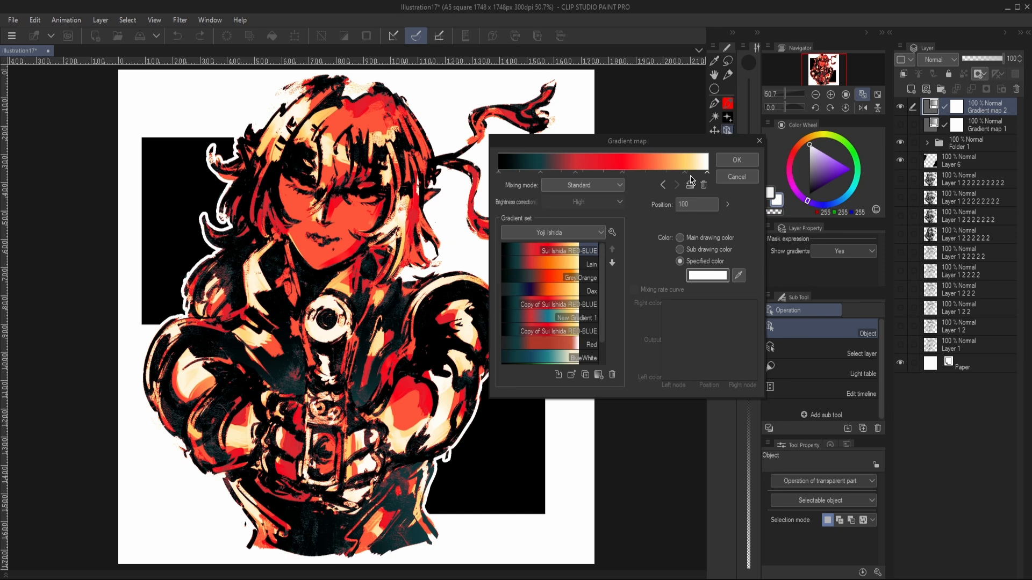
Step: Reposition the gradient's nodes, moving the yellow one to 78, the crimson one to 53 and the bright red one to 67
drag(686, 175, 663, 175)
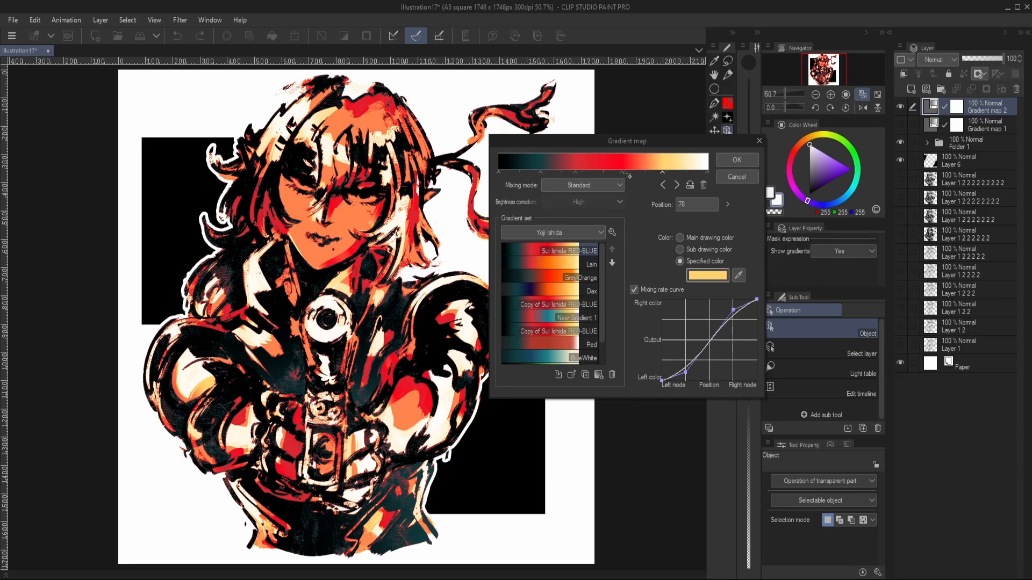
mouse_move(624, 175)
mouse_down()
mouse_move(650, 175)
mouse_move(610, 173)
mouse_up()
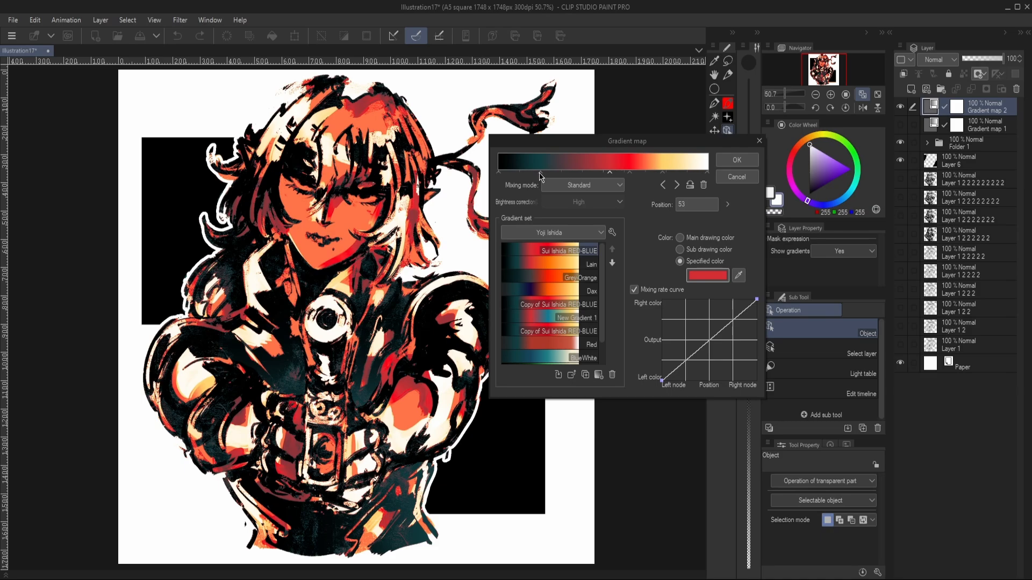
drag(540, 176, 638, 174)
Step: Try other hues for the gradient node at position 67, including orange FF9F00, light blue 00B4FF and blue 002CFF
click(714, 274)
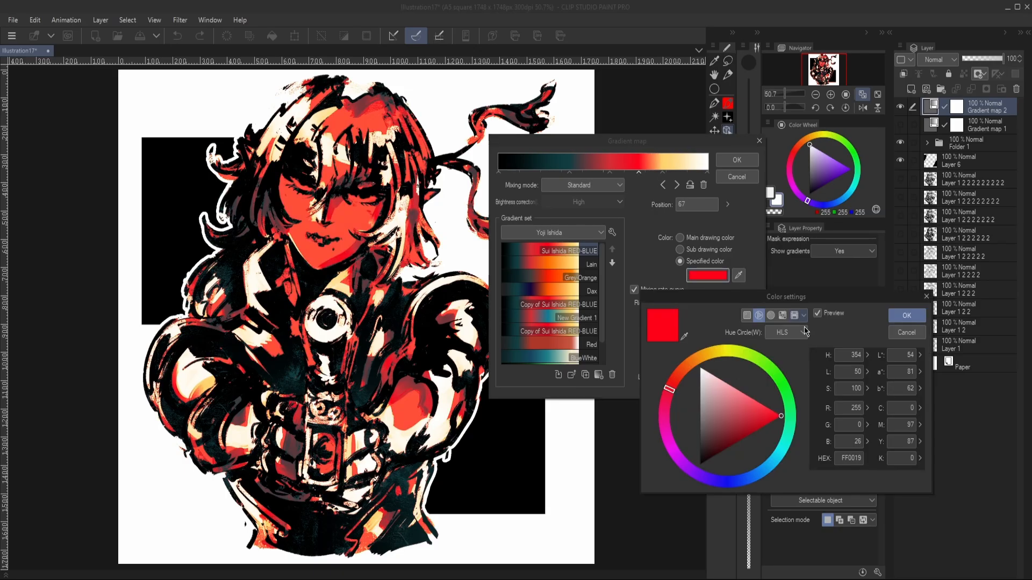
click(704, 360)
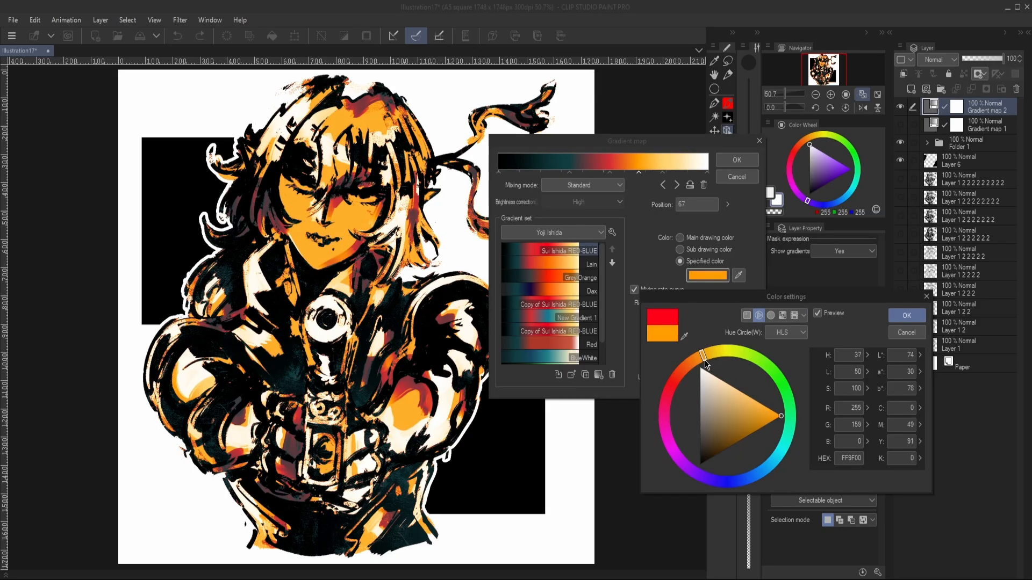
drag(704, 360, 706, 360)
click(773, 368)
click(774, 472)
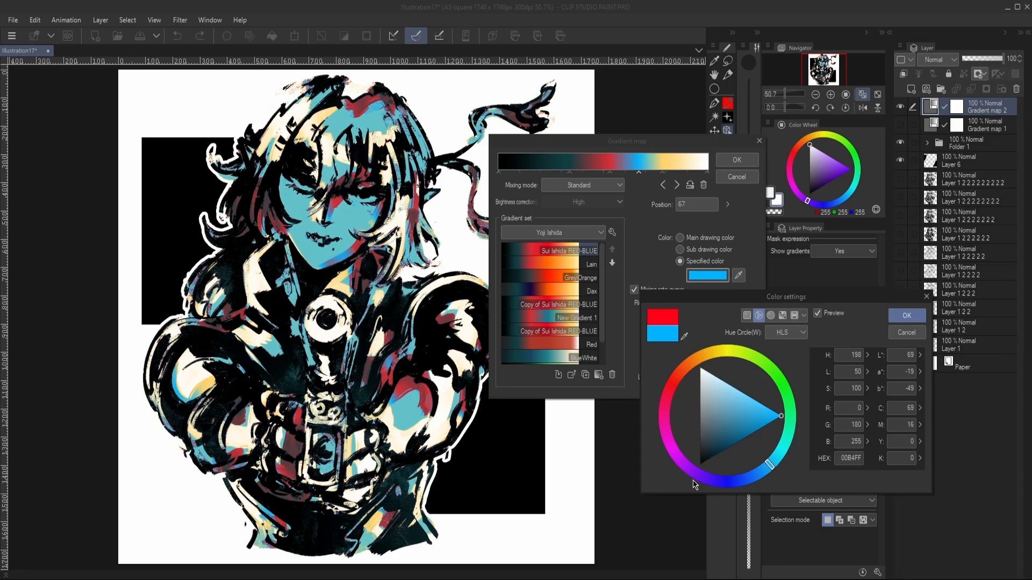
click(672, 454)
click(737, 483)
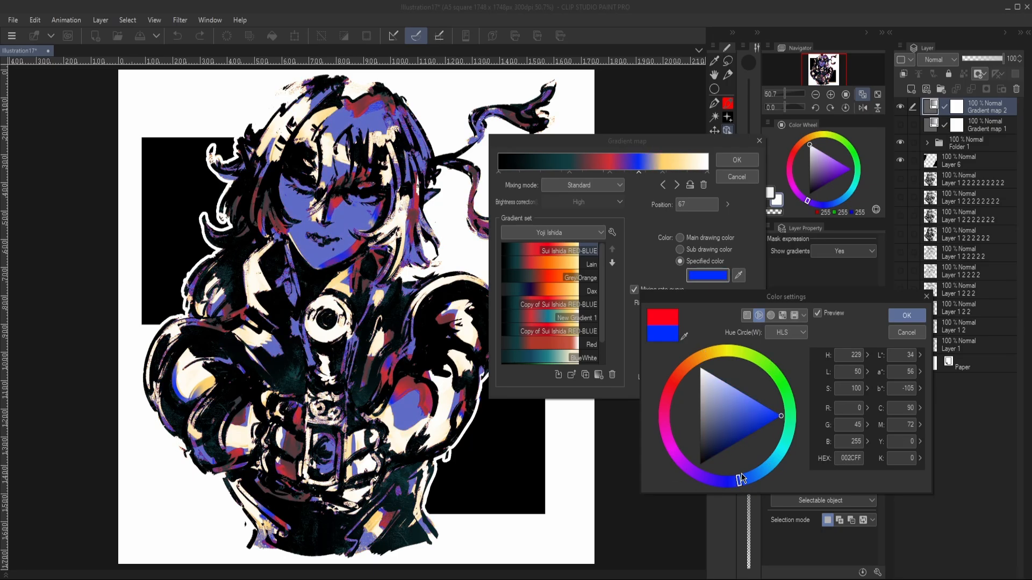
click(766, 470)
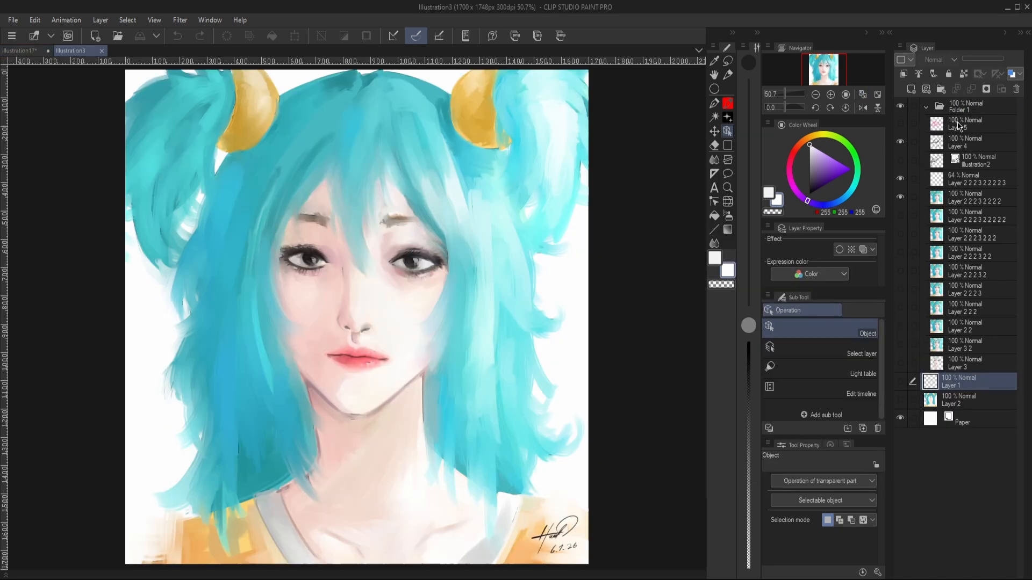
Step: In Illustration3, add a gradient map correction layer with the Sui Ishida RED-BLUE gradient and place it above the collapsed Folder 1
click(926, 107)
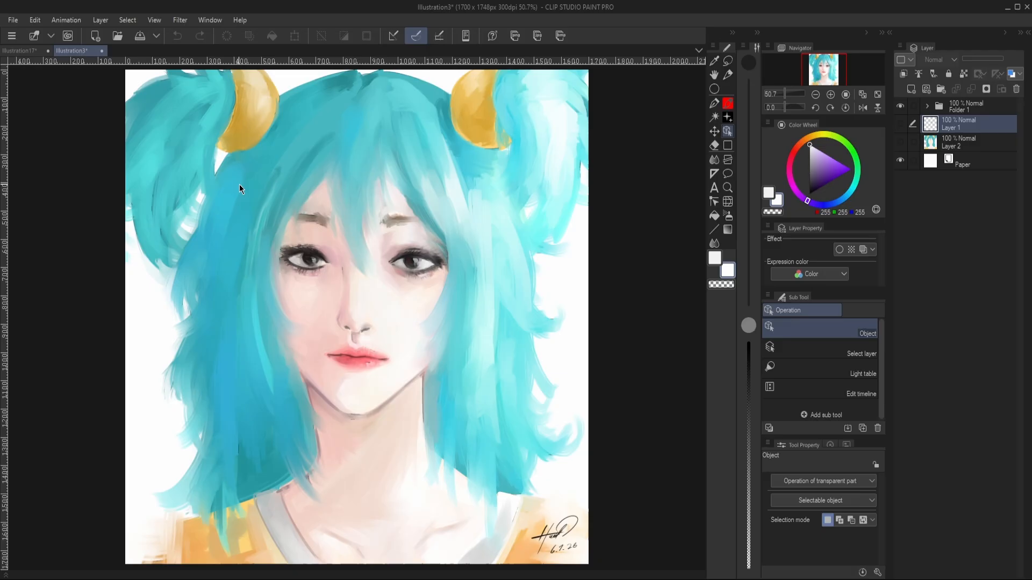
click(110, 21)
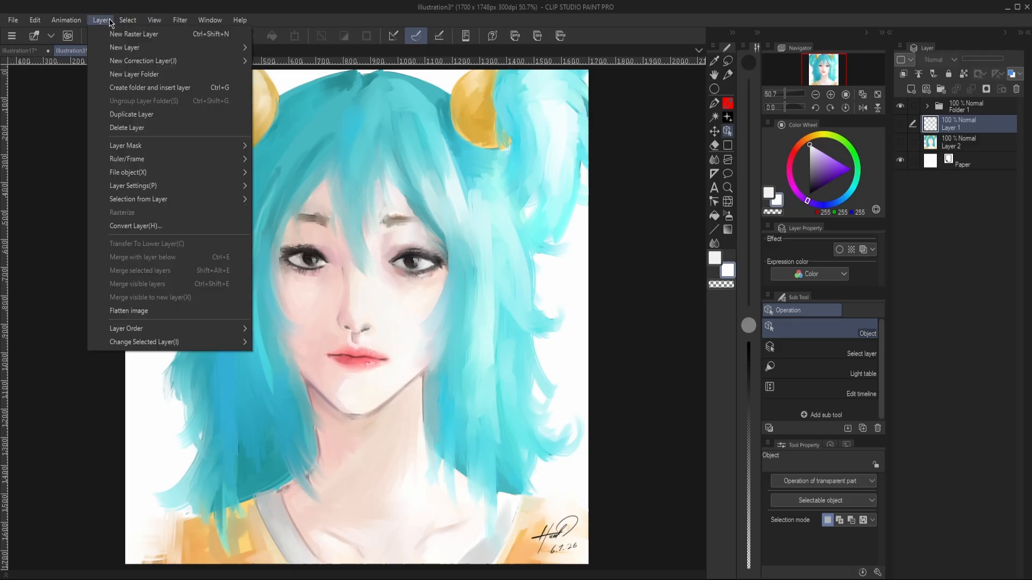
mouse_move(241, 61)
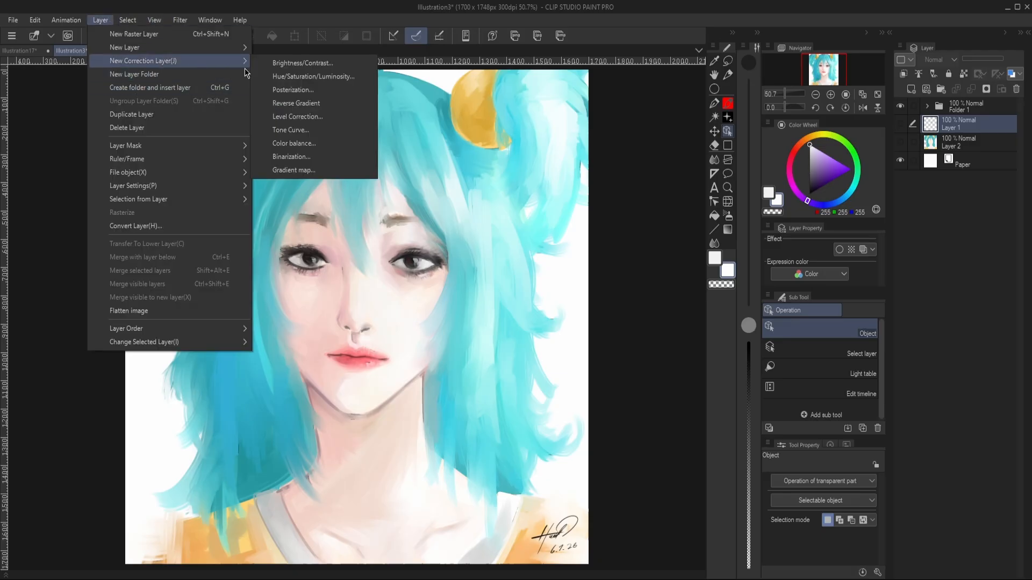
click(335, 169)
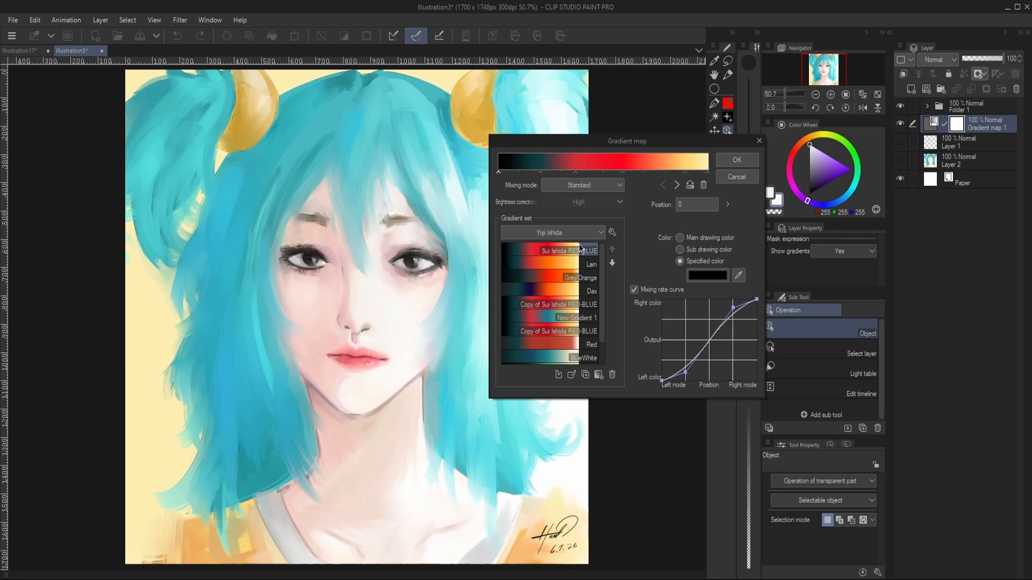
click(736, 160)
drag(978, 123, 937, 102)
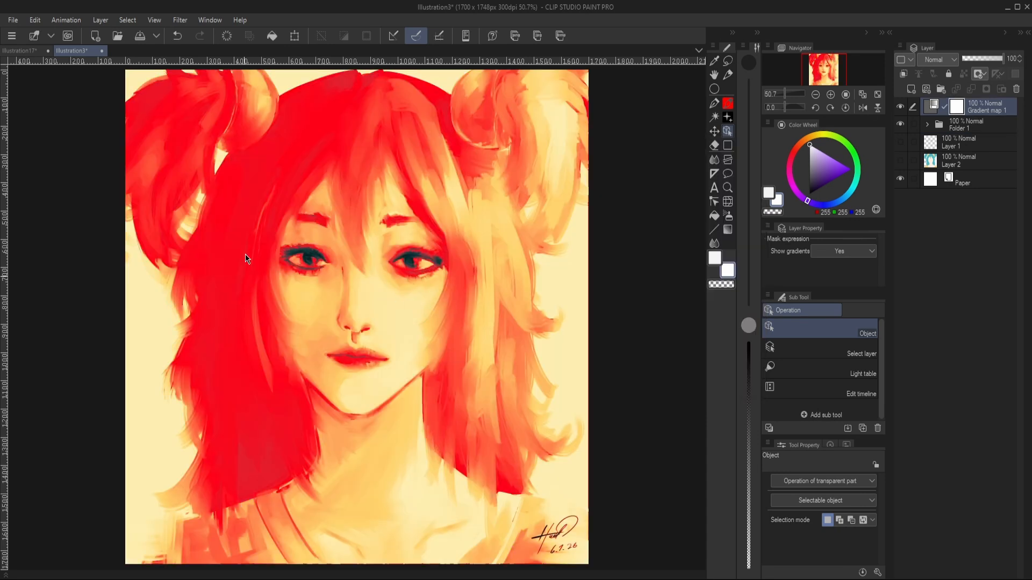
Step: Lower the opacity of the Gradient map 1 layer to 39%
click(997, 59)
drag(997, 61, 978, 61)
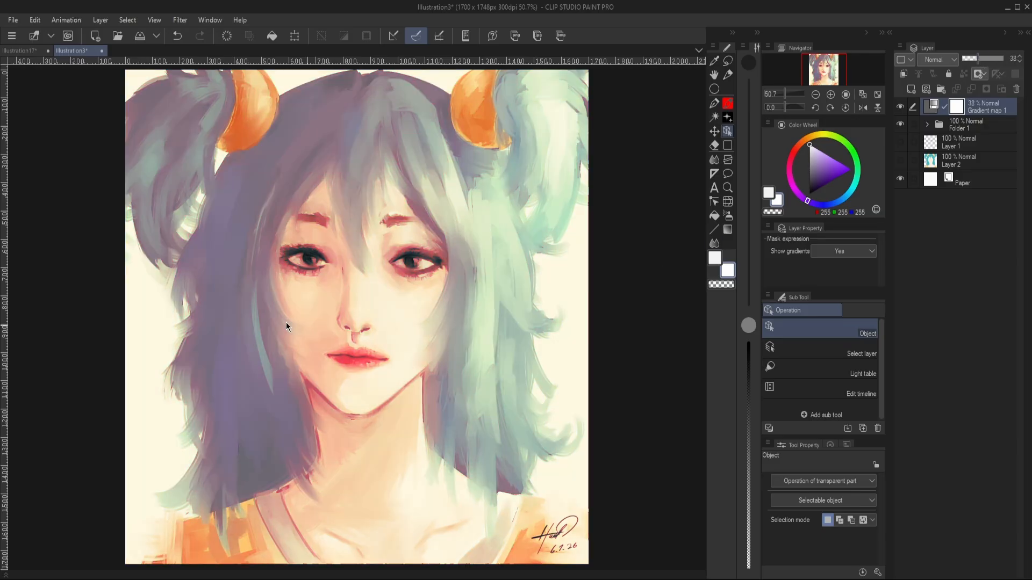
click(982, 58)
click(979, 56)
Step: Reopen the Gradient map 1 settings, try presets such as Lain, New Gradient 1 and Codec, and apply the Grey-Orange preset
double_click(930, 108)
click(563, 275)
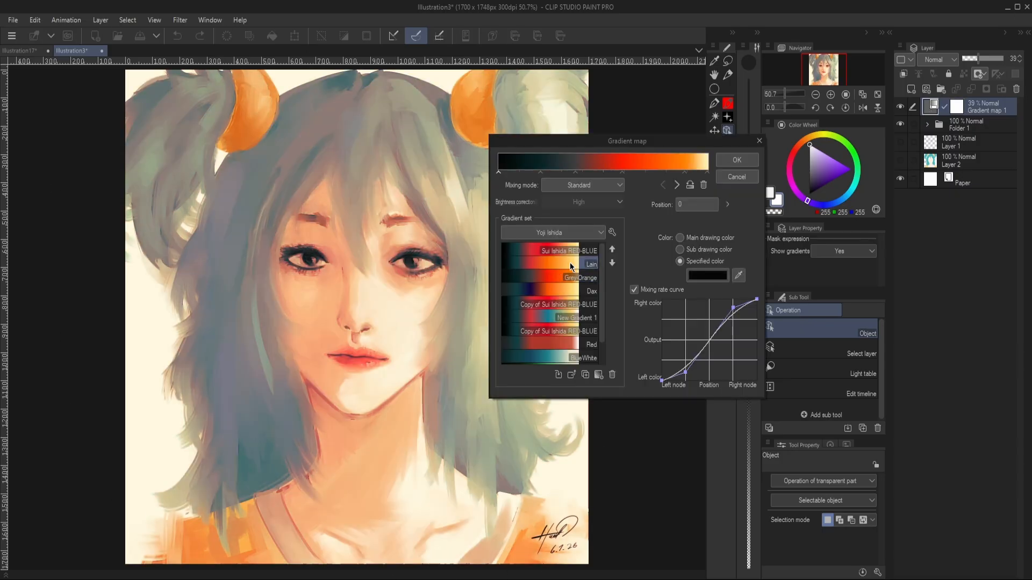
click(570, 263)
click(559, 317)
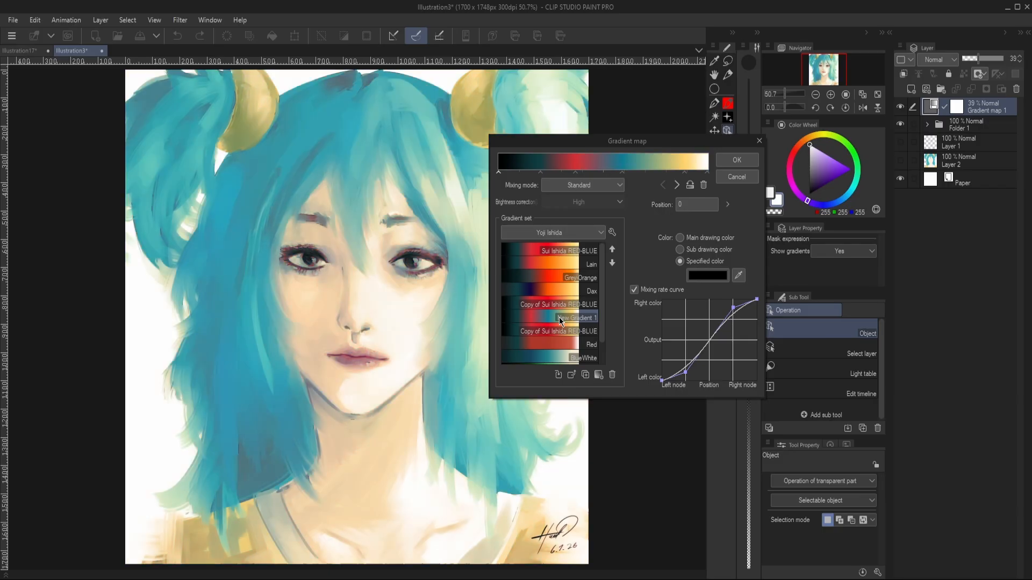
scroll(572, 289, down, 2)
click(563, 306)
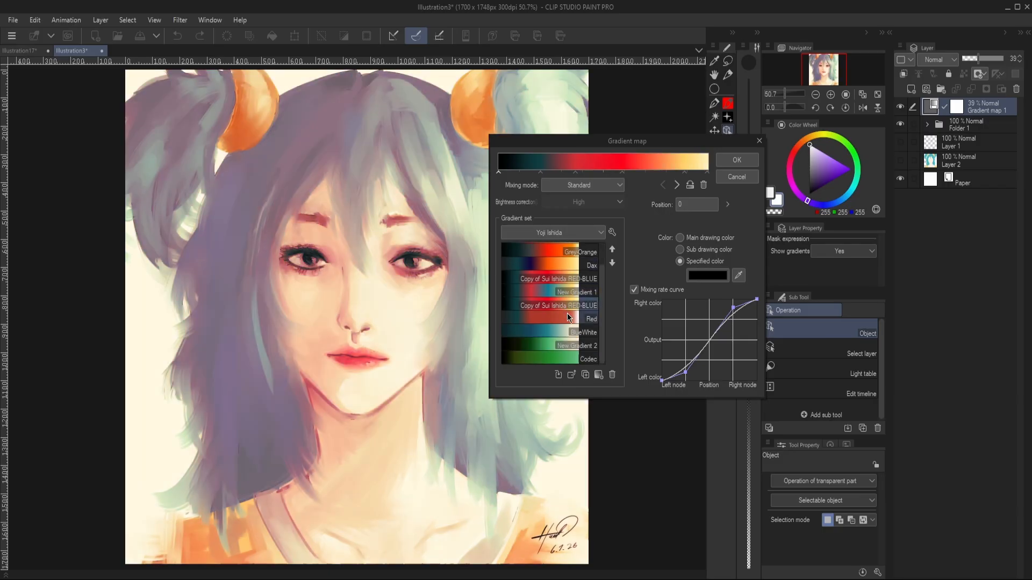
click(566, 317)
click(564, 347)
click(562, 352)
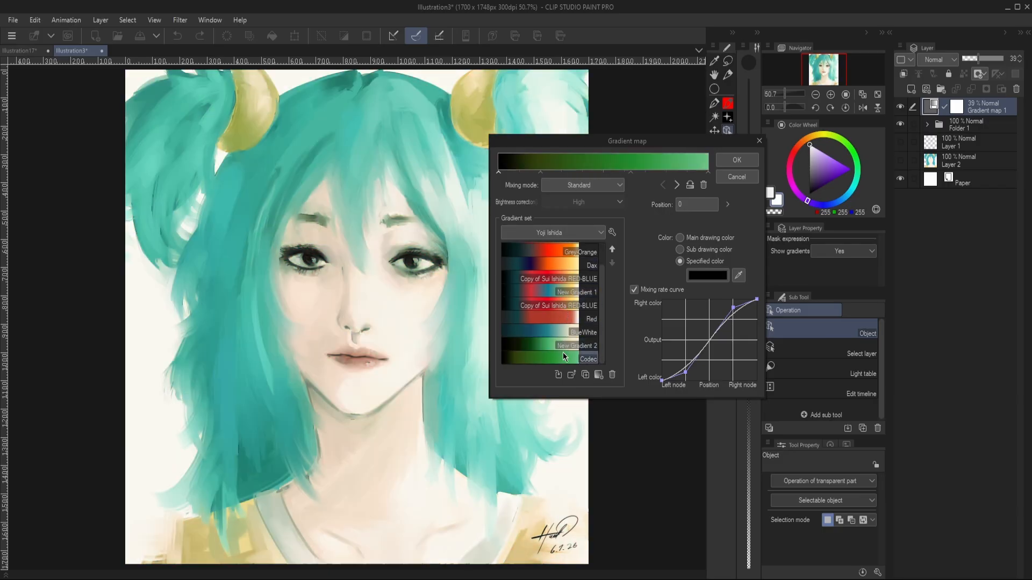
scroll(564, 347, up, 2)
click(576, 290)
click(580, 278)
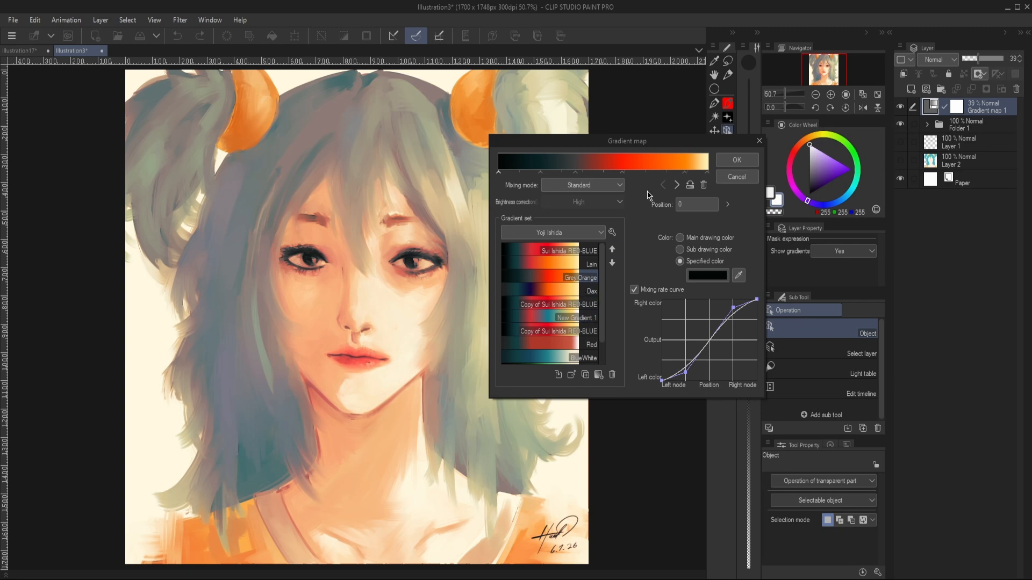
drag(644, 144, 789, 171)
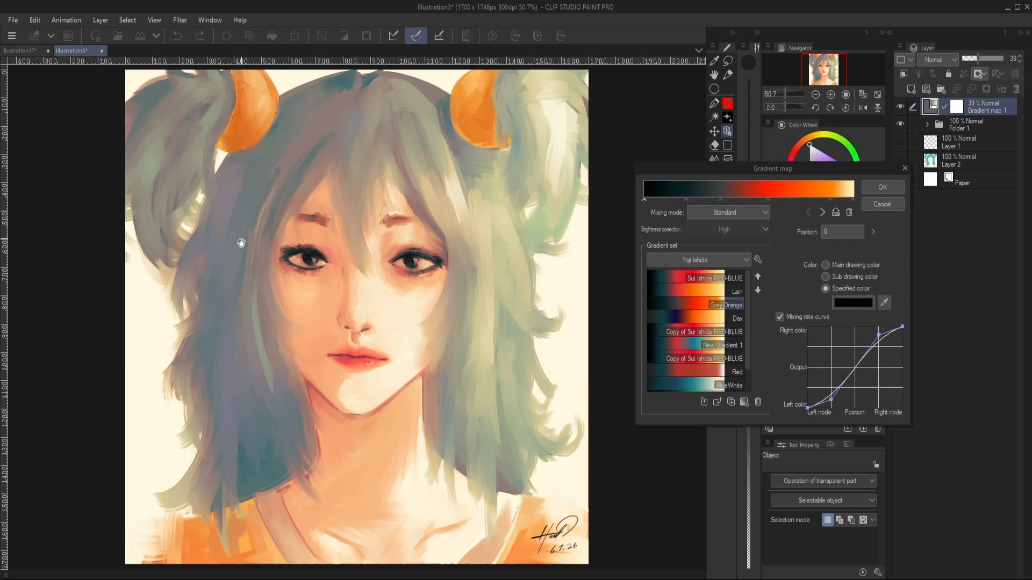
Step: Try the orange gradient node at positions 75 and 70, and move it back near the light end
click(801, 201)
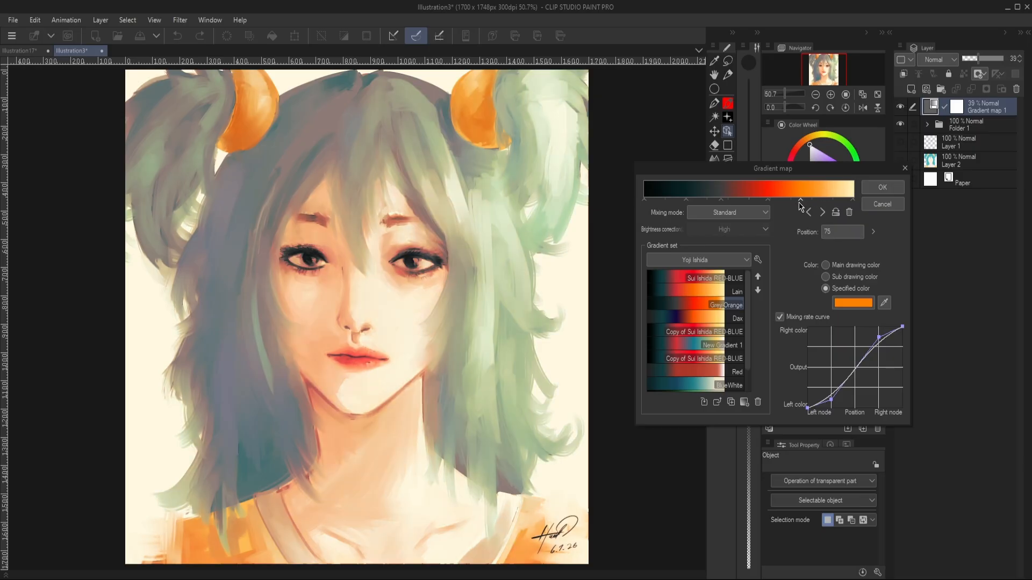
drag(800, 203, 789, 203)
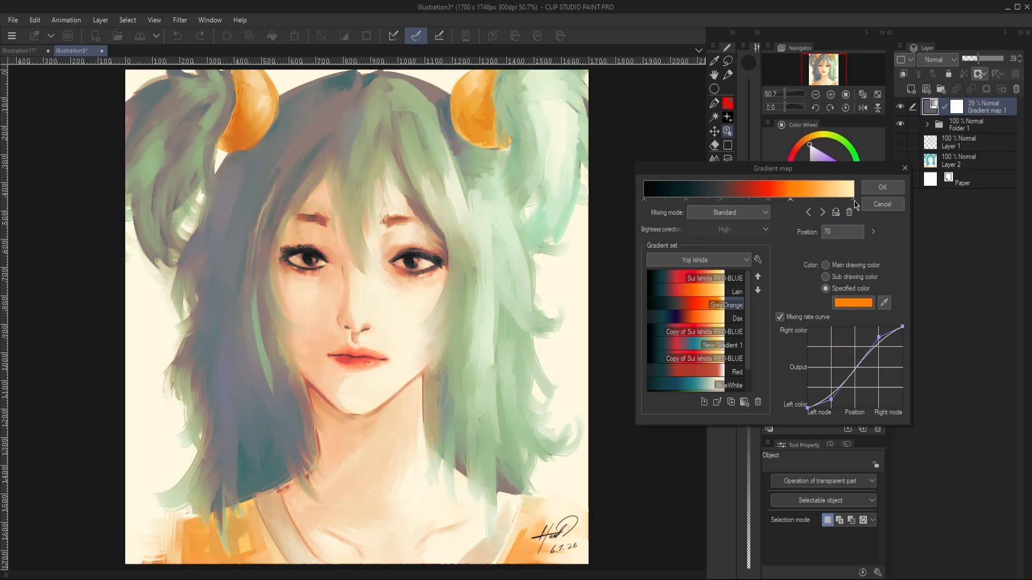
click(845, 202)
mouse_move(851, 198)
mouse_down()
mouse_move(797, 200)
mouse_move(833, 200)
mouse_up()
click(844, 217)
Step: Recolor the gradient's end node at position 100 to the warm cream F4E0BC
click(852, 201)
click(847, 304)
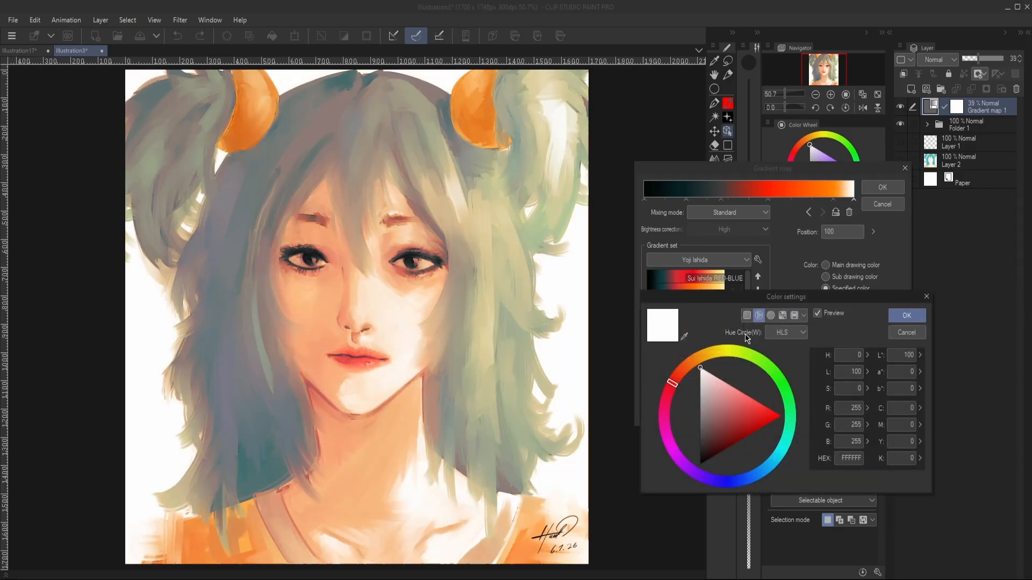
click(700, 357)
click(712, 372)
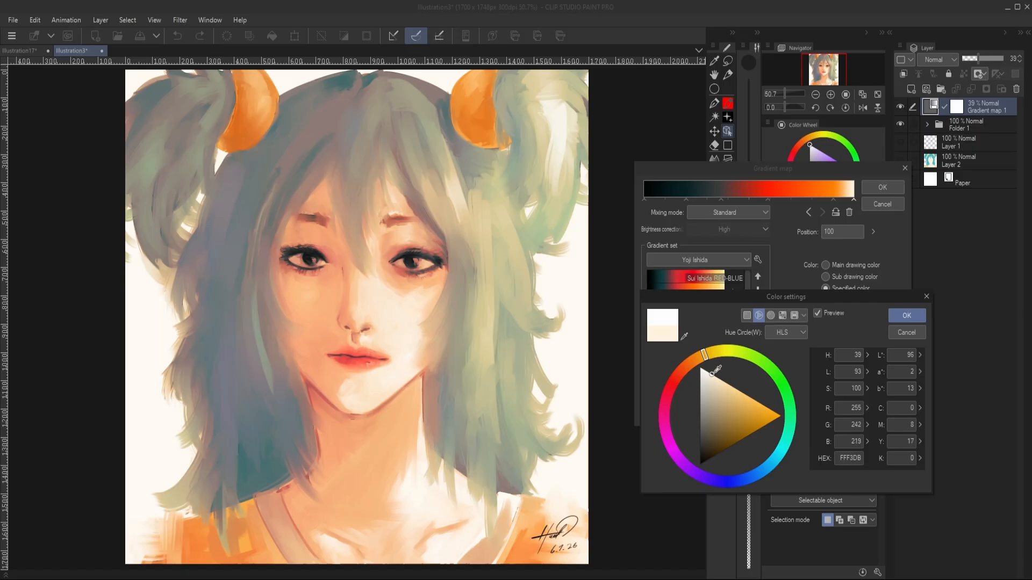
click(715, 386)
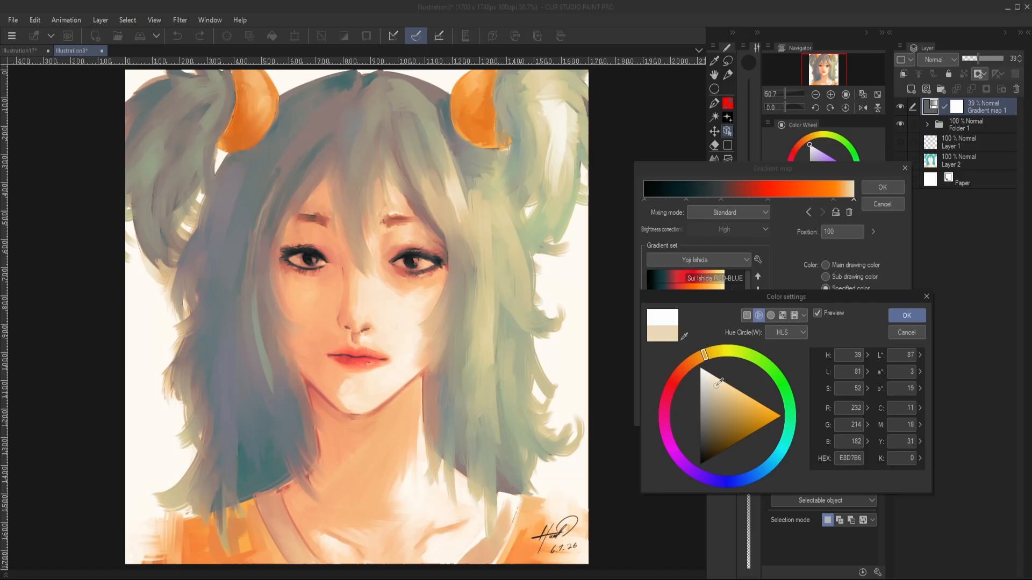
click(719, 378)
click(901, 317)
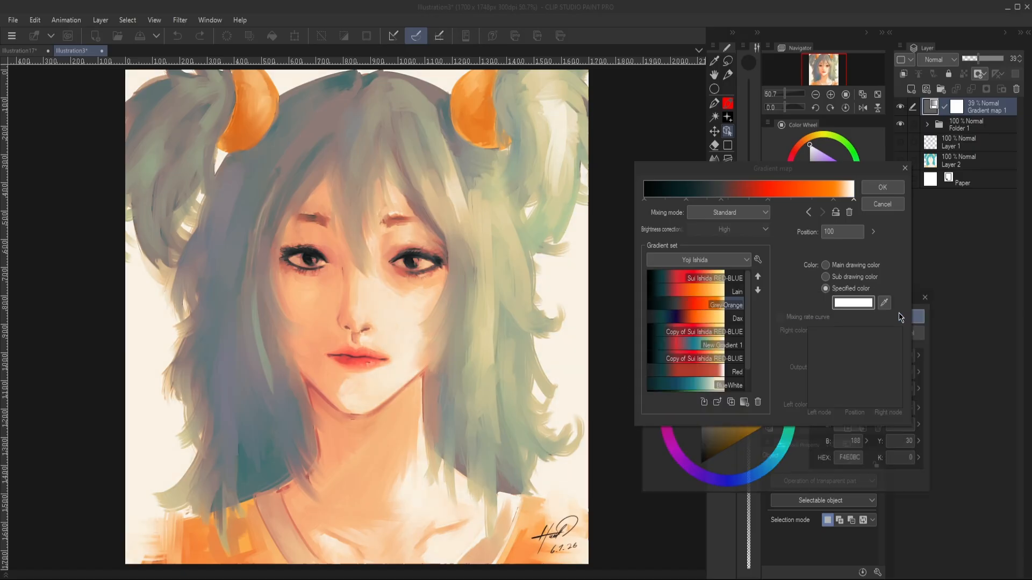
Step: Change the orange-red gradient node at position 59 to a purer red, trying FF001B along the way
click(808, 212)
click(808, 213)
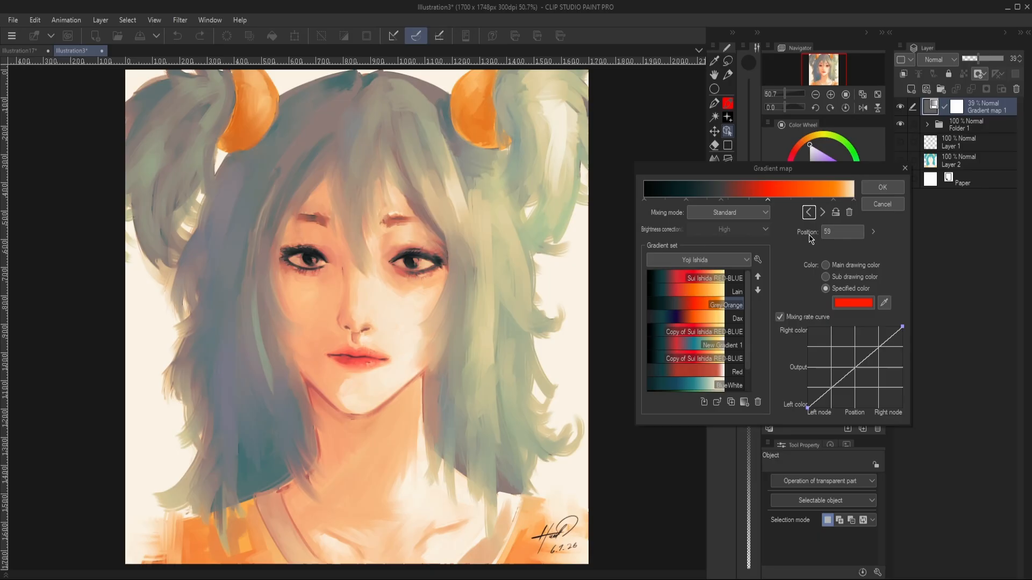
click(854, 304)
click(670, 390)
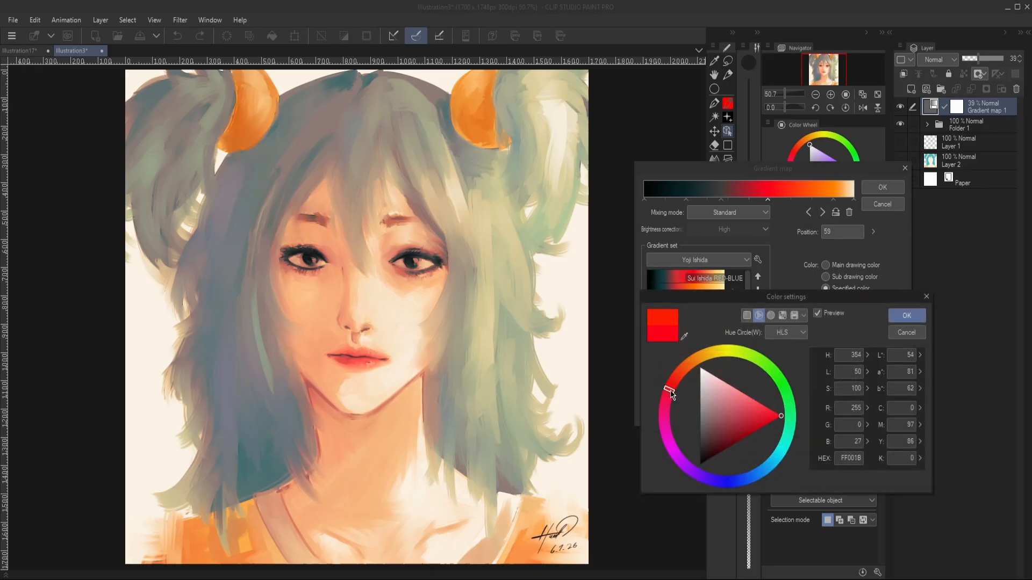
mouse_move(670, 390)
mouse_down()
mouse_move(683, 373)
mouse_move(666, 406)
mouse_move(683, 395)
mouse_move(676, 387)
mouse_up()
click(915, 322)
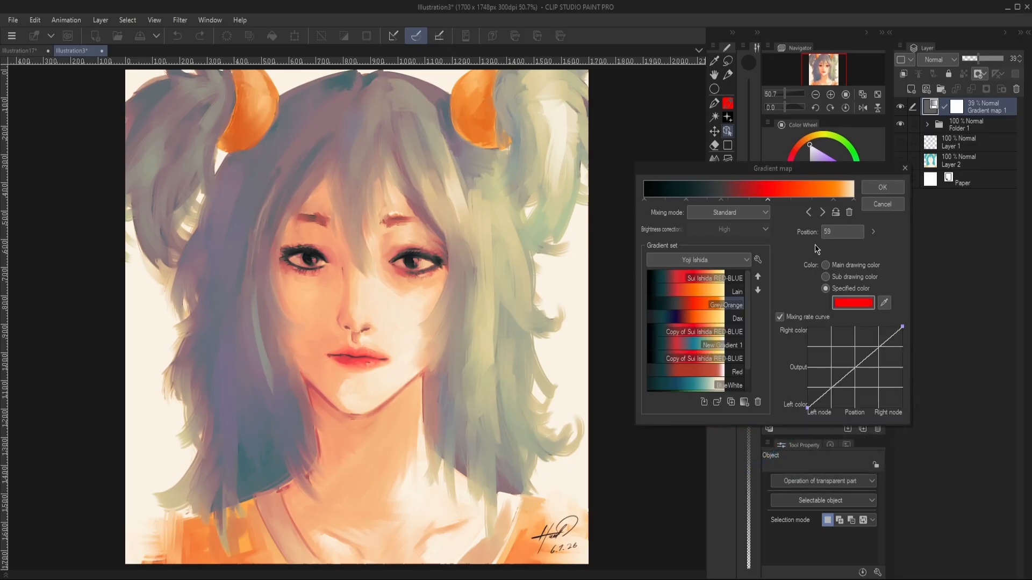
Step: Recolor the grey node at position 37 to dark violet-blue 270E6D and apply the edited gradient map
click(808, 212)
click(850, 302)
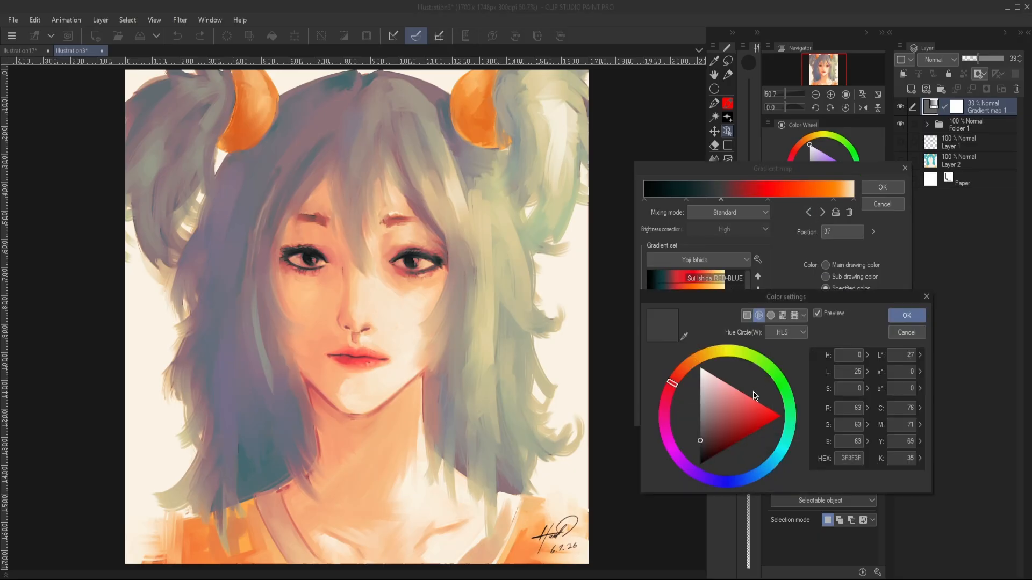
click(709, 481)
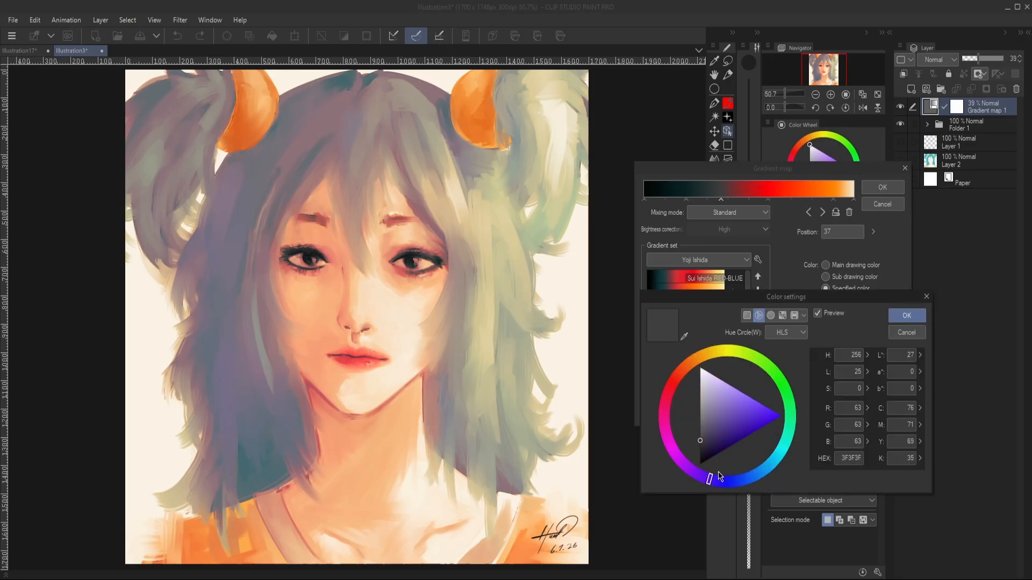
click(730, 441)
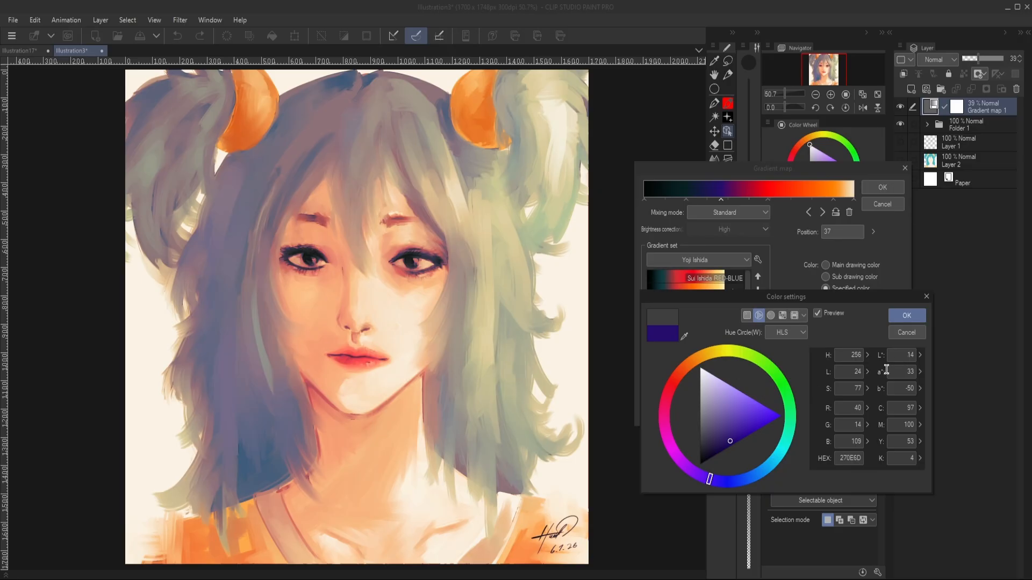
click(906, 315)
click(872, 187)
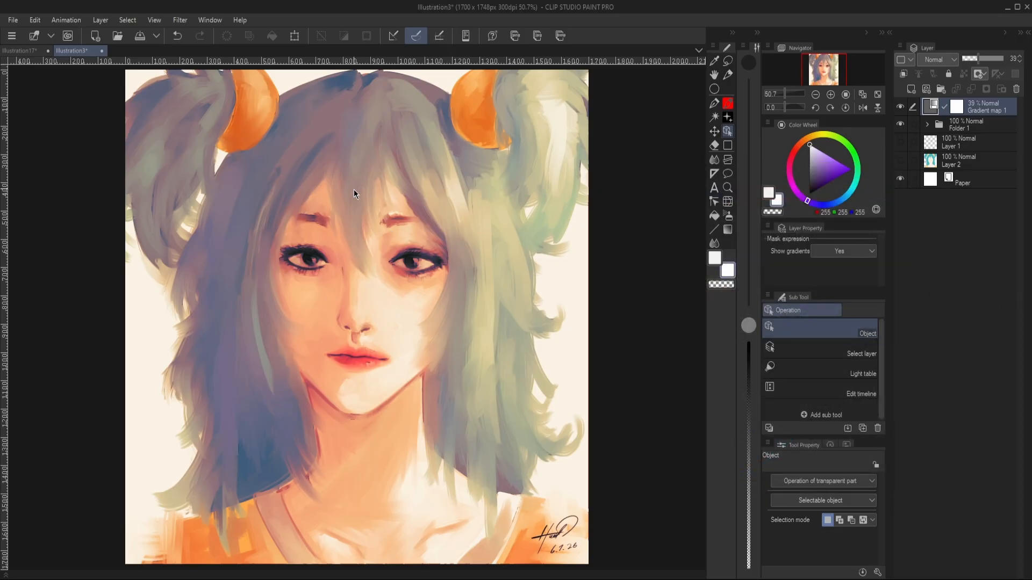
Step: Examine both eyes up close, reopen the Gradient map 1 settings and shift the dark violet node slightly towards the dark end
scroll(284, 195, up, 2)
scroll(510, 308, up, 5)
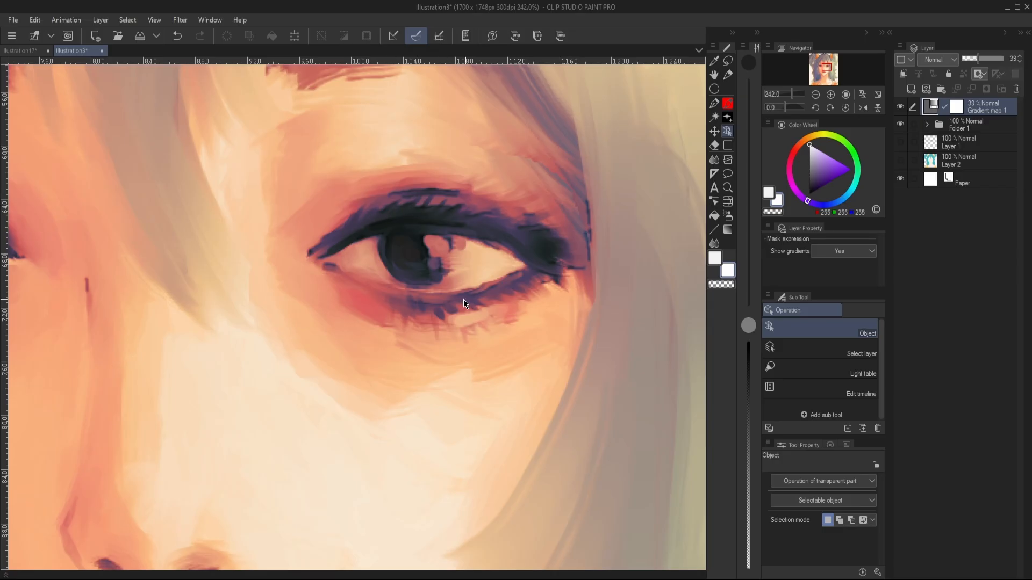
scroll(397, 302, down, 5)
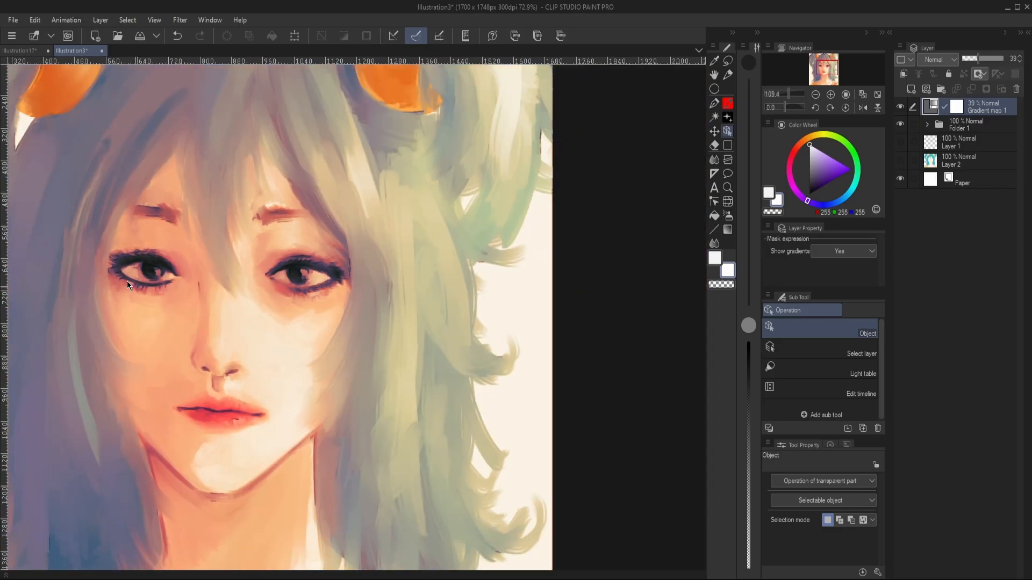
scroll(343, 276, up, 2)
scroll(307, 262, up, 2)
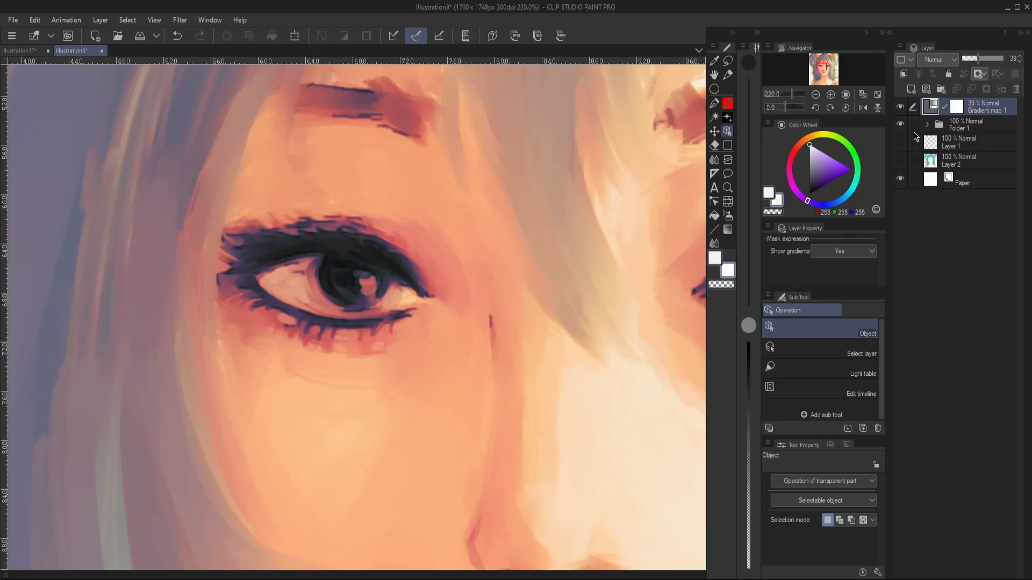
double_click(930, 108)
drag(773, 170, 412, 354)
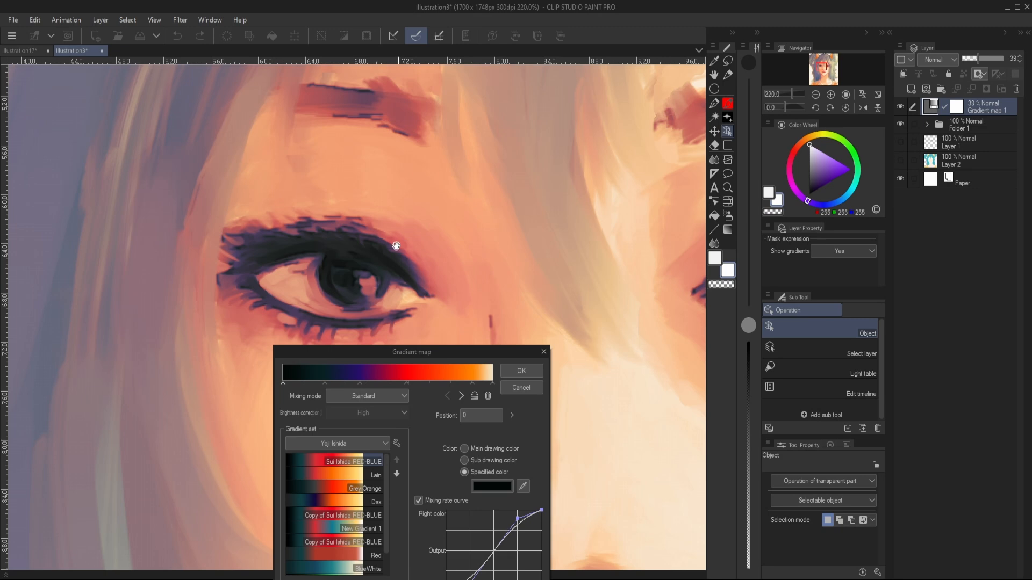
drag(359, 388, 396, 391)
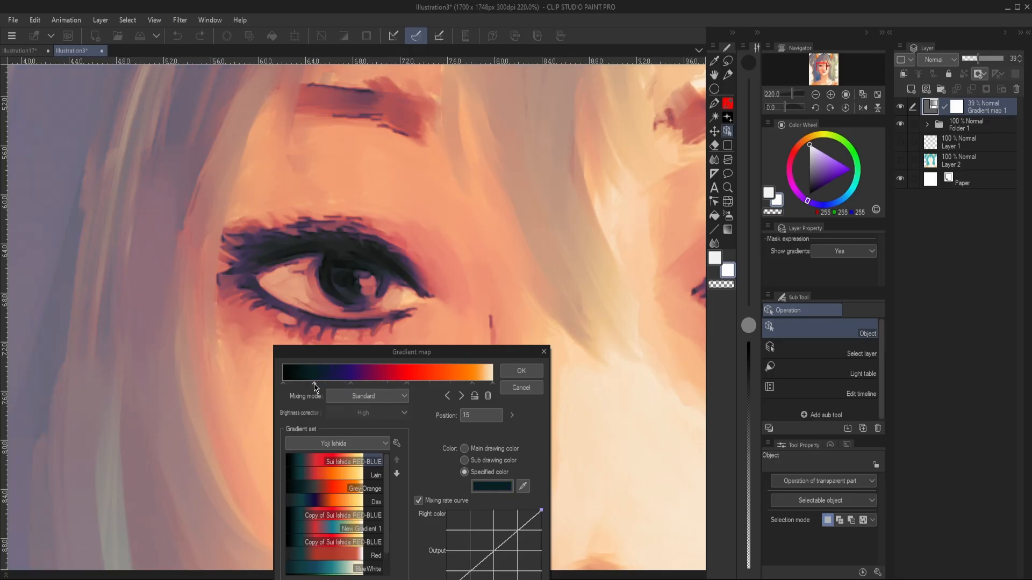
Step: Try green 146A47 and blue 14396A for the node at position 0, settle on dark crimson 6A1429 and apply the gradient
click(448, 396)
click(448, 396)
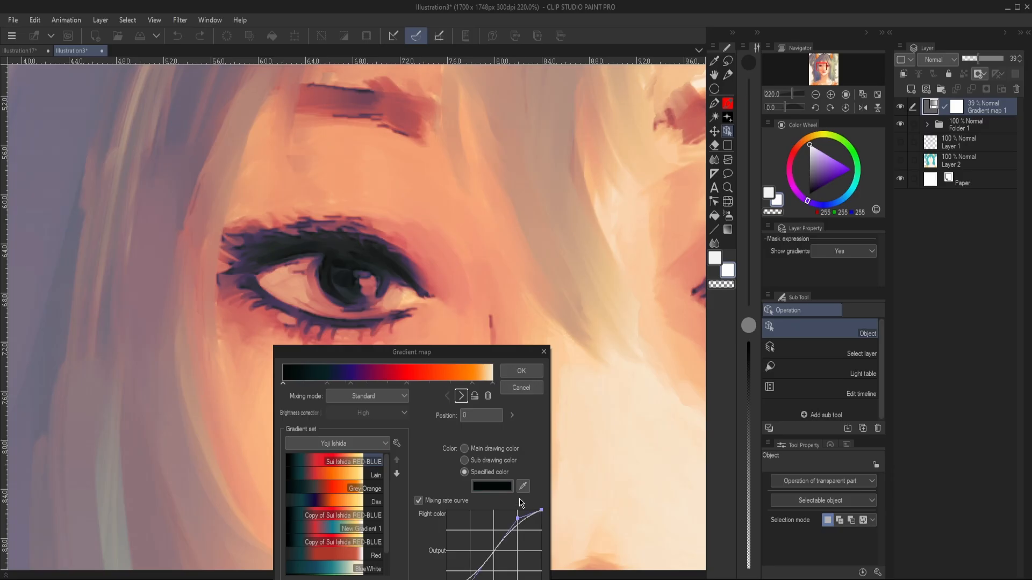
click(493, 487)
mouse_move(732, 447)
mouse_down()
mouse_move(740, 433)
mouse_move(730, 438)
mouse_up()
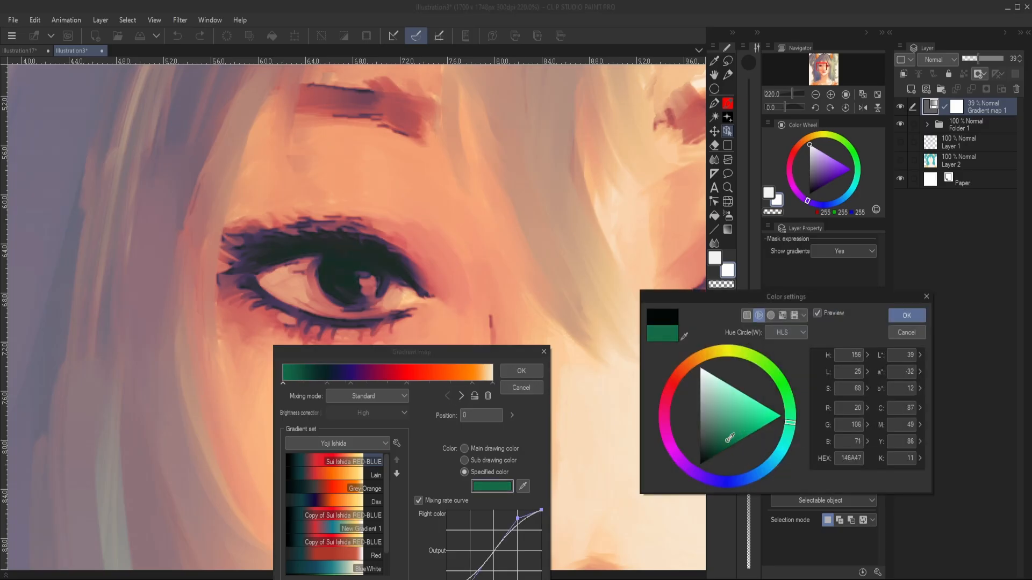
click(754, 475)
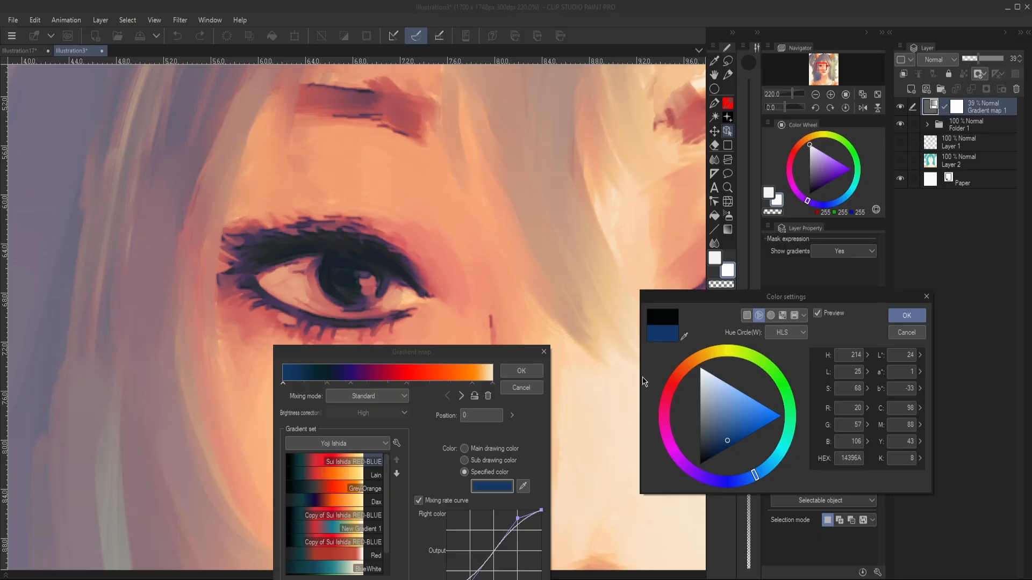
click(666, 399)
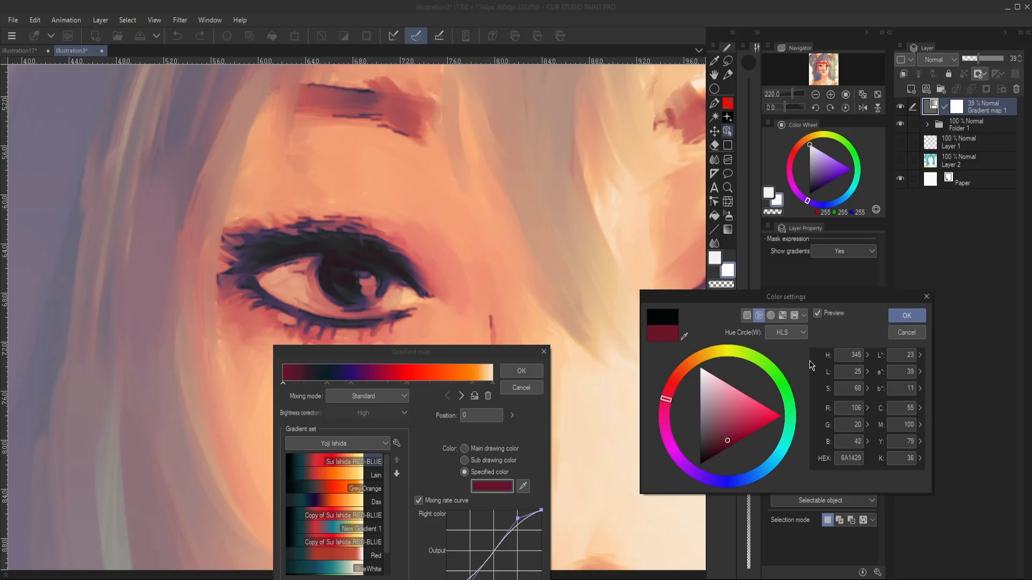
click(907, 315)
click(521, 370)
Step: Compare the whole portrait with and without the Gradient map 1 layer by toggling its visibility twice
scroll(525, 362, down, 3)
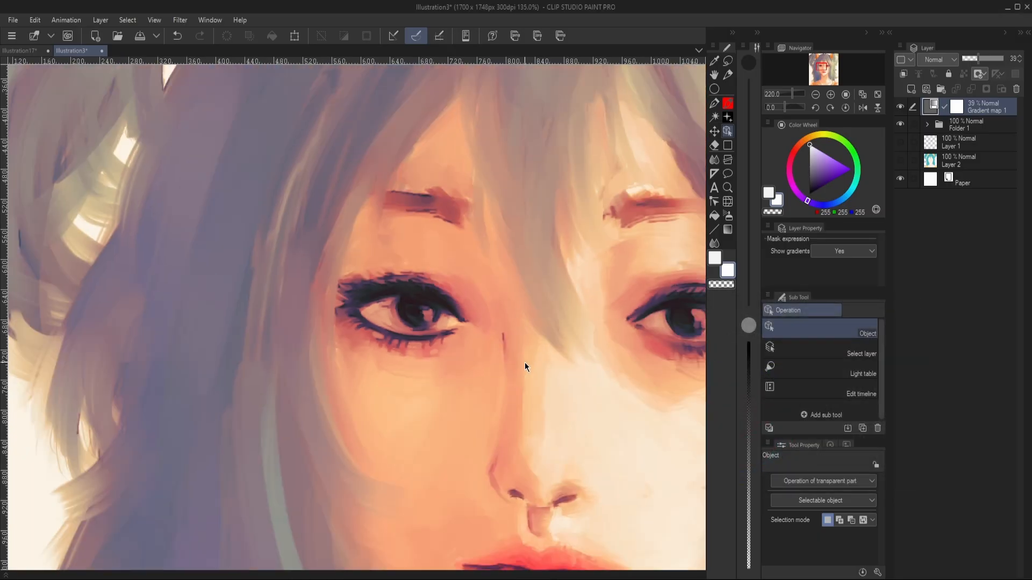
scroll(524, 362, down, 2)
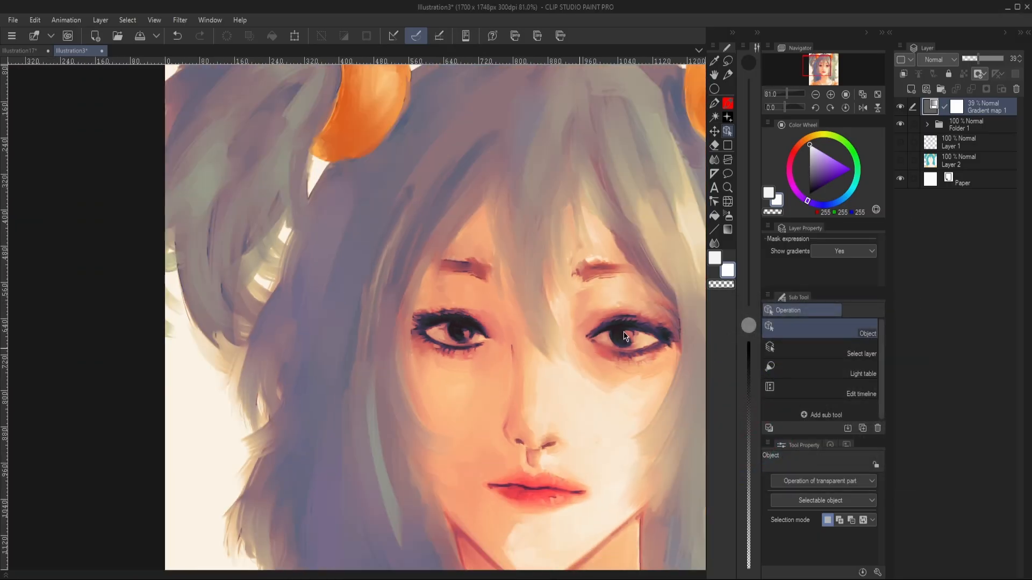
click(861, 95)
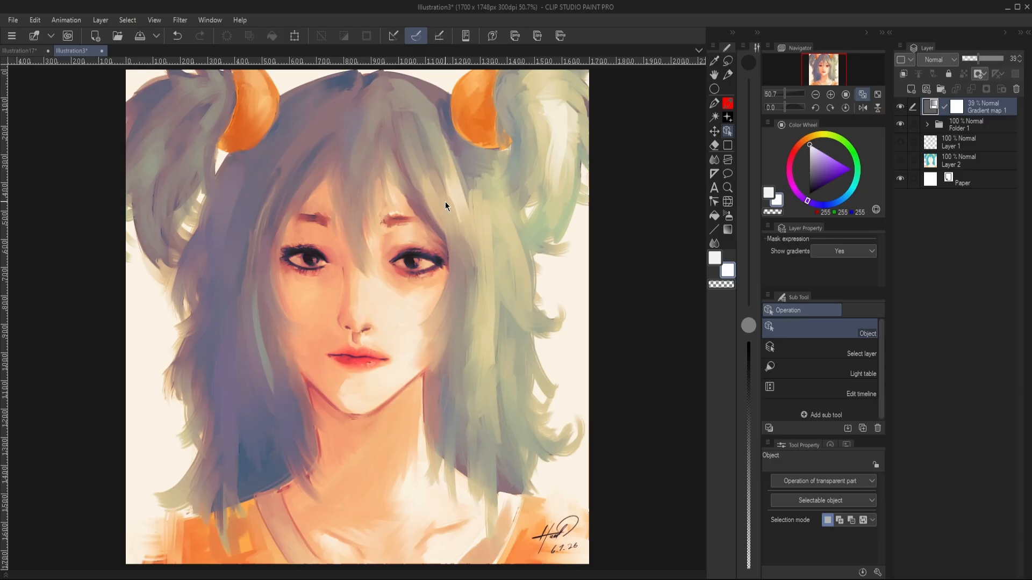
click(900, 107)
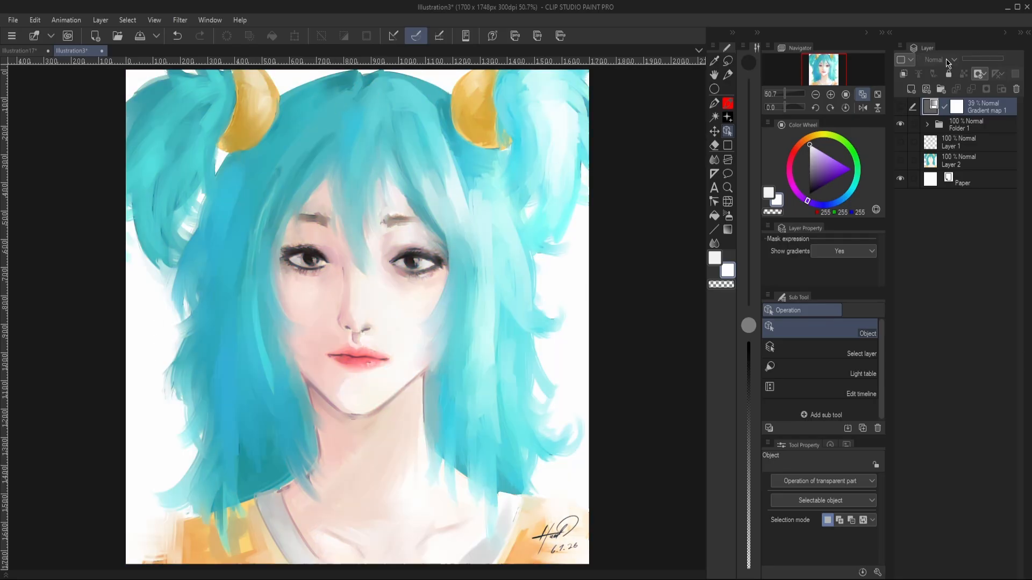
click(900, 108)
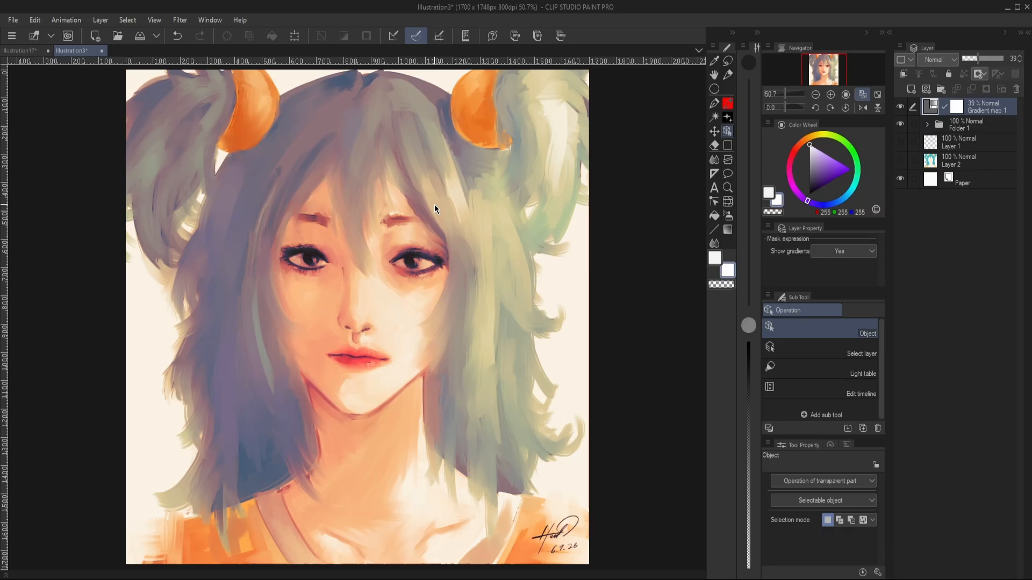
click(901, 107)
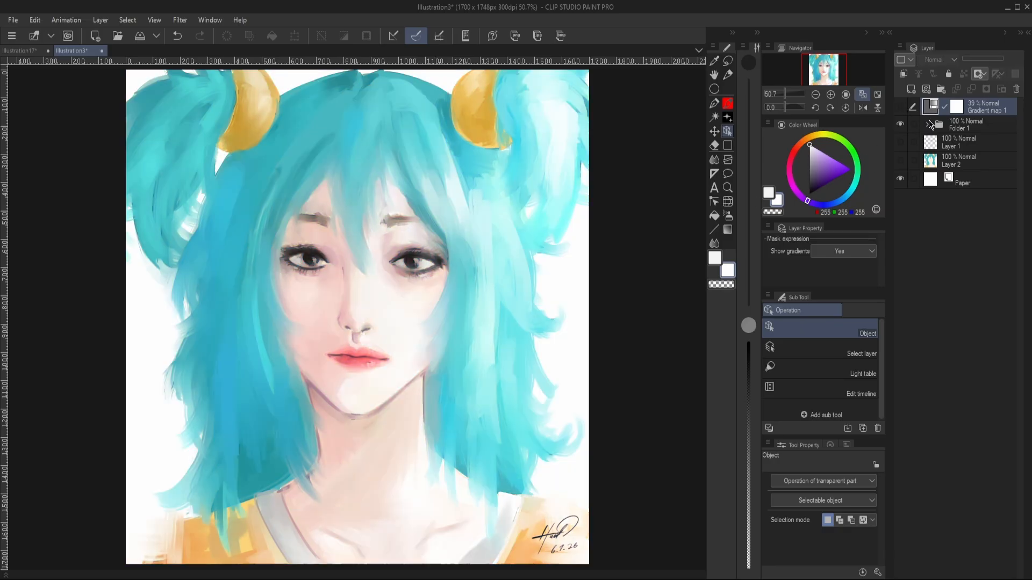
click(900, 107)
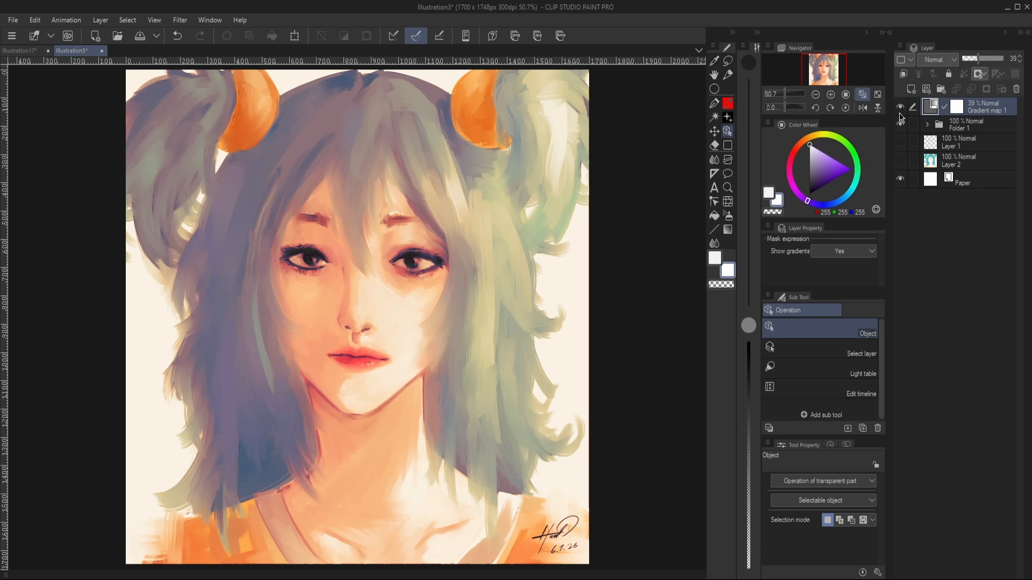